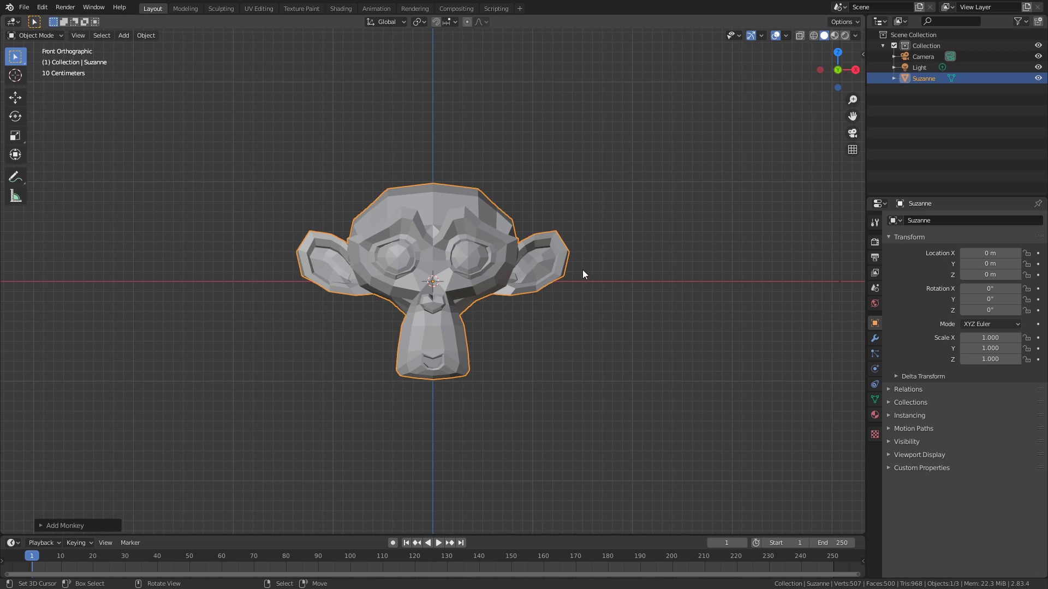
Step: Enter Edit Mode on the monkey mesh and enable X-axis mirror editing
key(Tab)
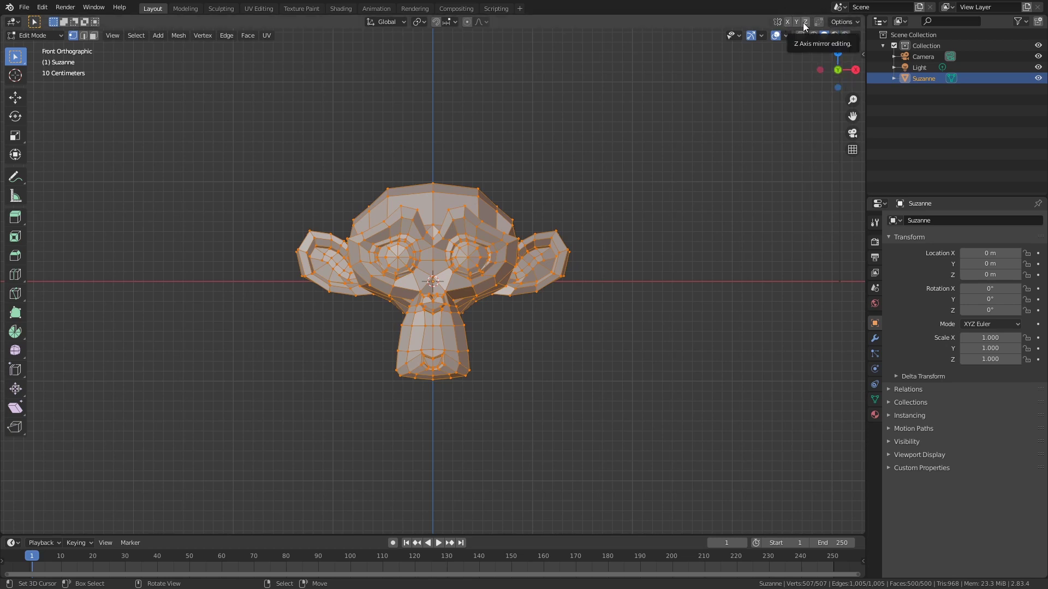
click(788, 22)
scroll(685, 116, up, 5)
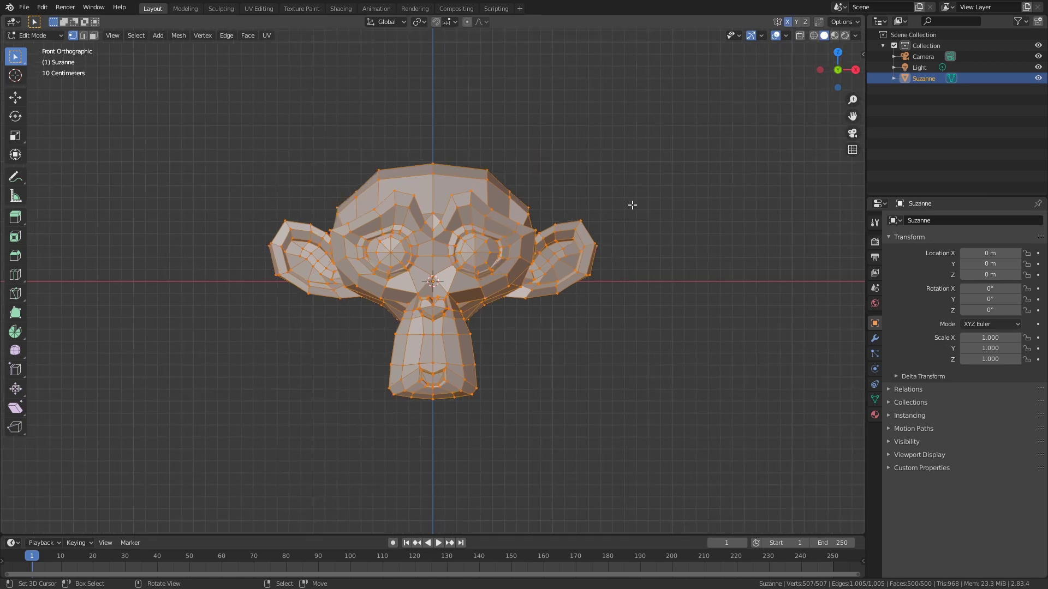
Step: Try to move the upper tip vertex of one ear with X-axis symmetry active
click(699, 181)
key(g)
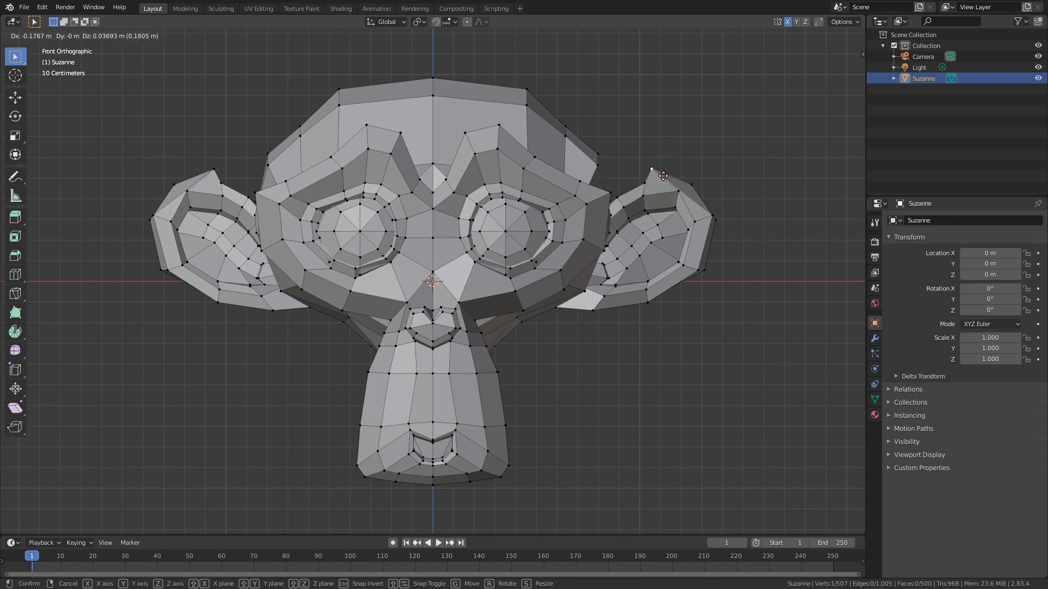
key(Escape)
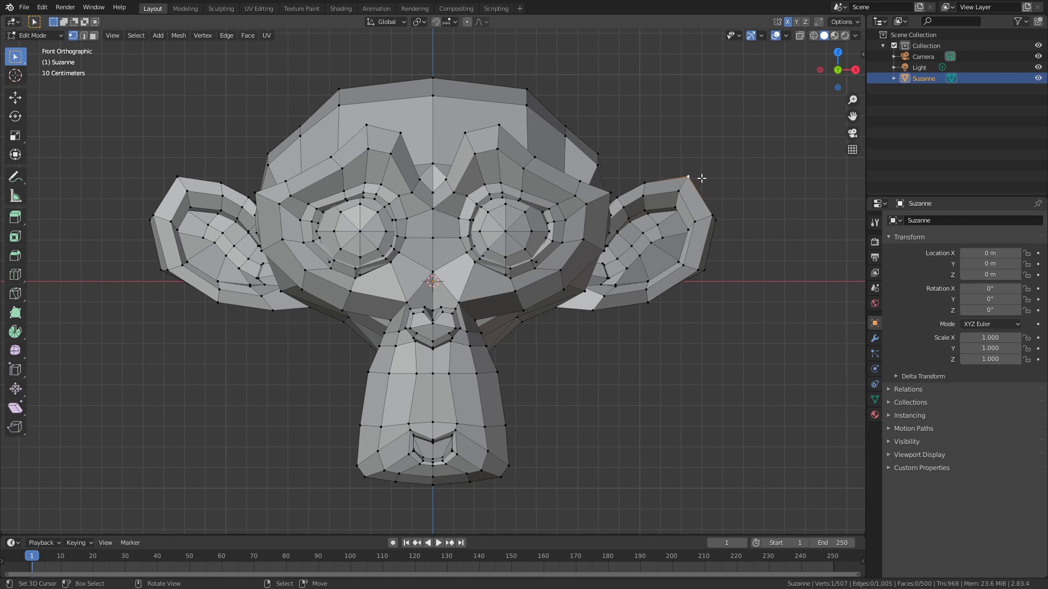
key(g)
key(Escape)
Step: Return to Object Mode and add a Mirror modifier to Suzanne
key(Tab)
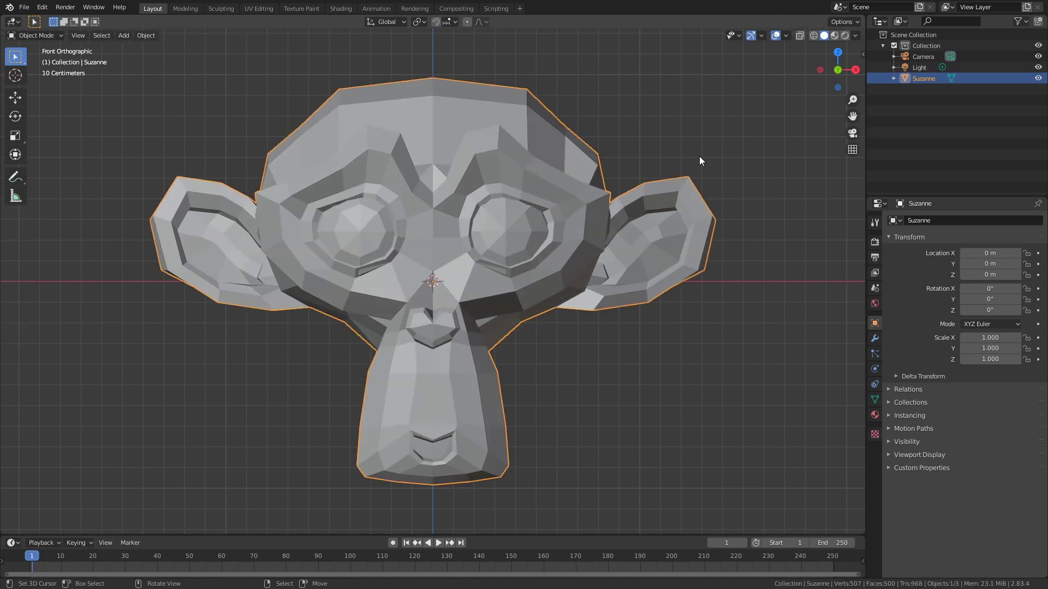
click(875, 343)
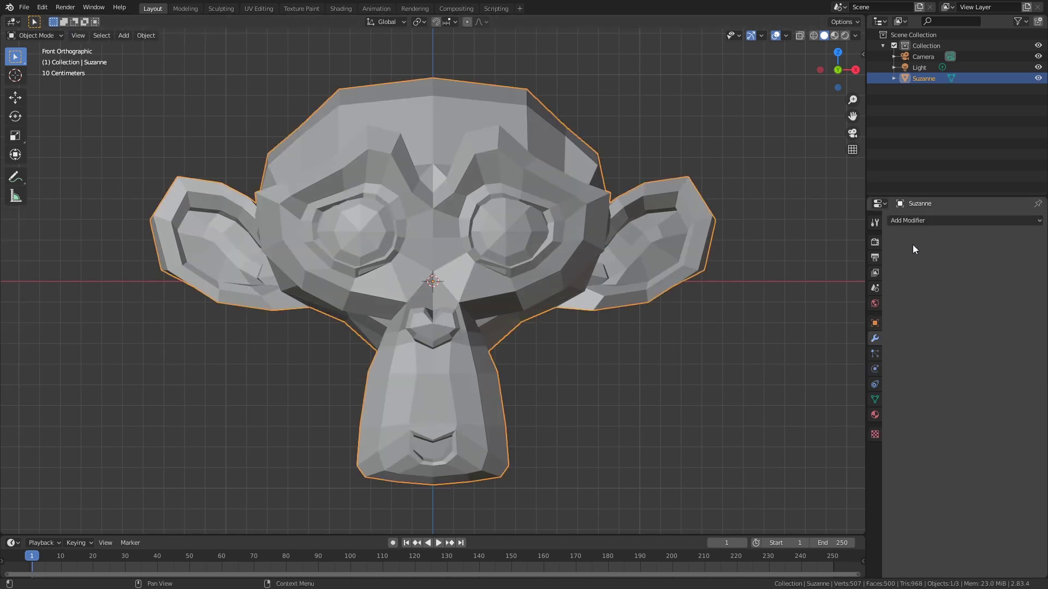
click(912, 221)
click(827, 332)
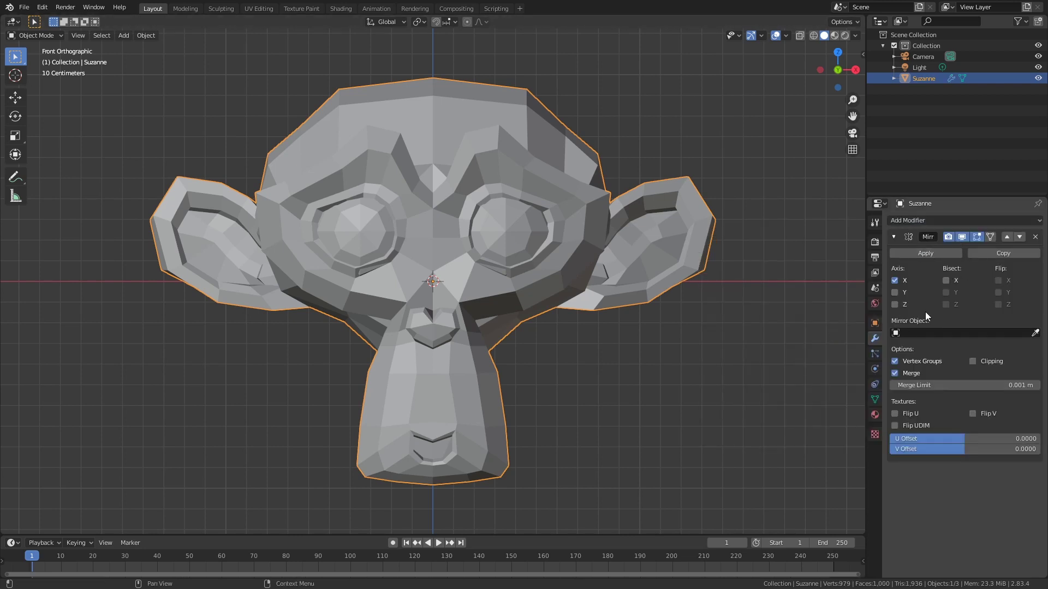
Step: In Edit Mode, move the whole mesh sideways to the negative X side of the object's origin
scroll(695, 241, down, 3)
key(Tab)
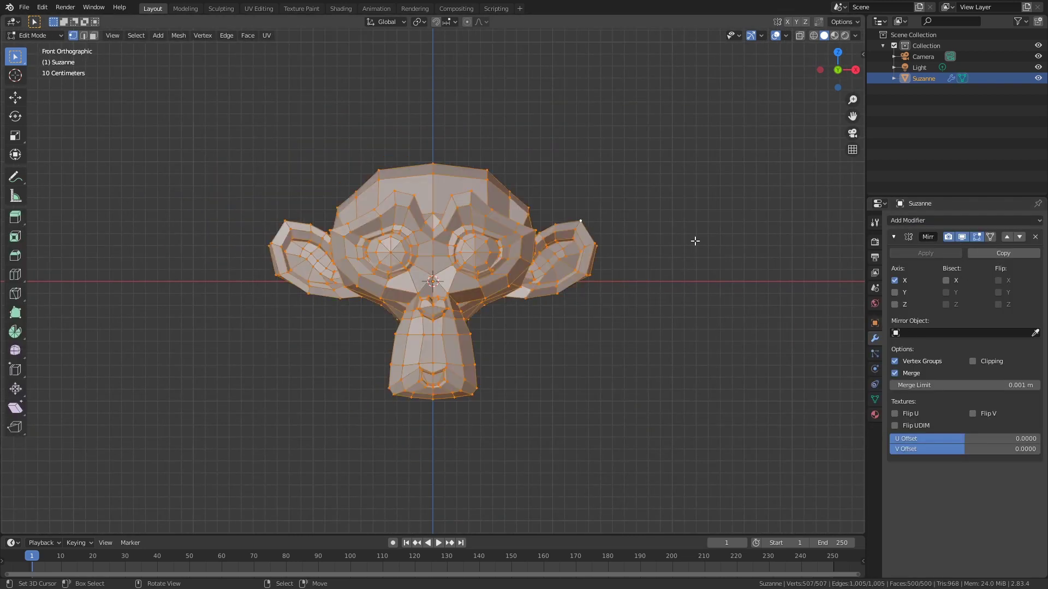
key(g)
click(514, 226)
key(Tab)
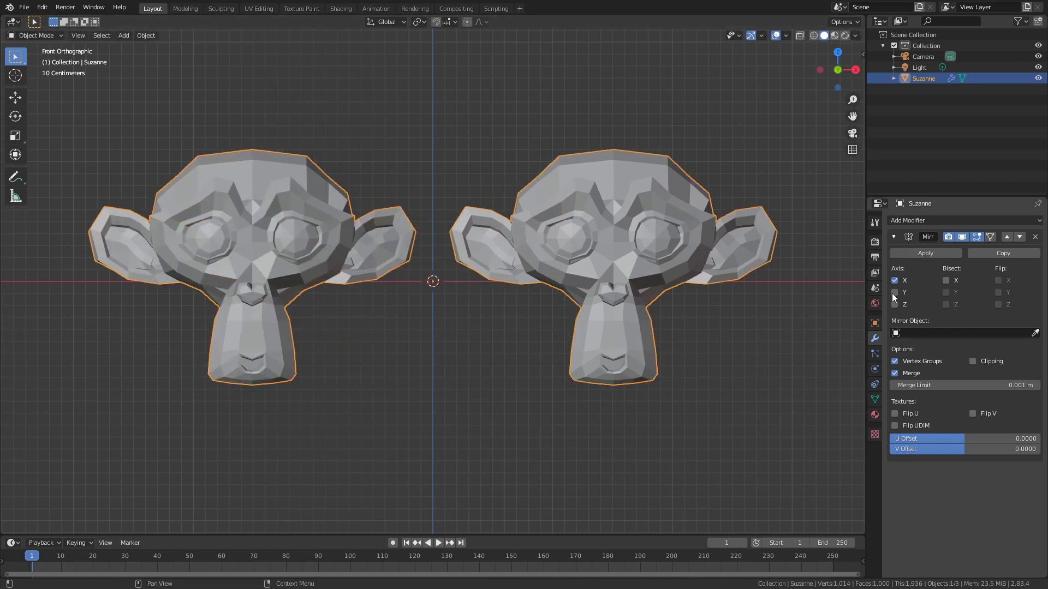
Step: Toggle the Mirror modifier's X axis to compare the effect, then enable the Y and Z axes as well
click(898, 281)
click(899, 281)
click(898, 282)
click(899, 282)
click(895, 292)
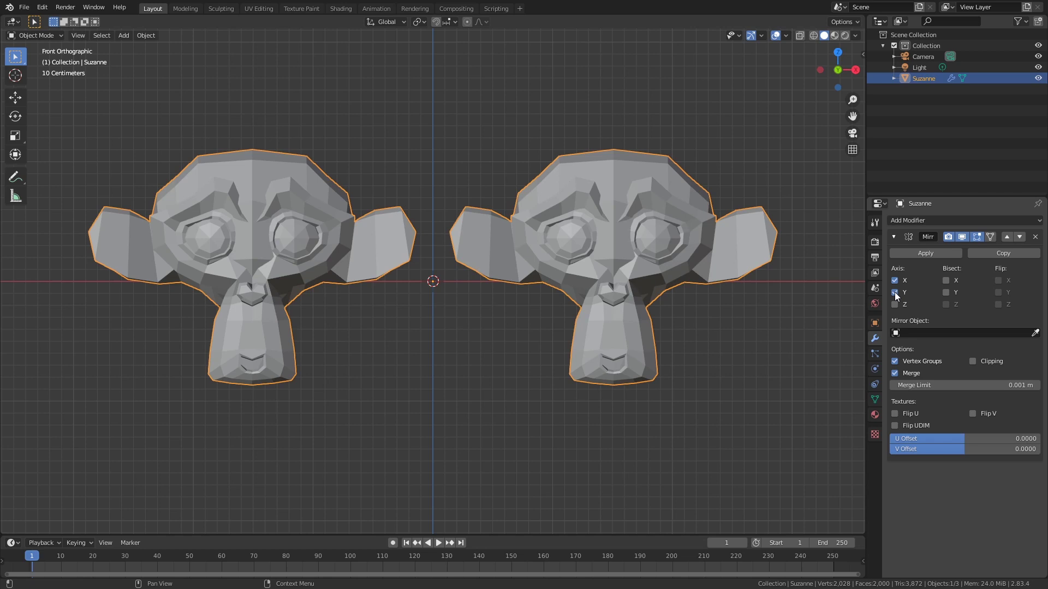
click(895, 304)
Step: Move the whole mesh in Edit Mode away from the origin to separate the mirrored copies
key(Tab)
middle_drag(434, 302, 502, 326)
scroll(502, 326, down, 4)
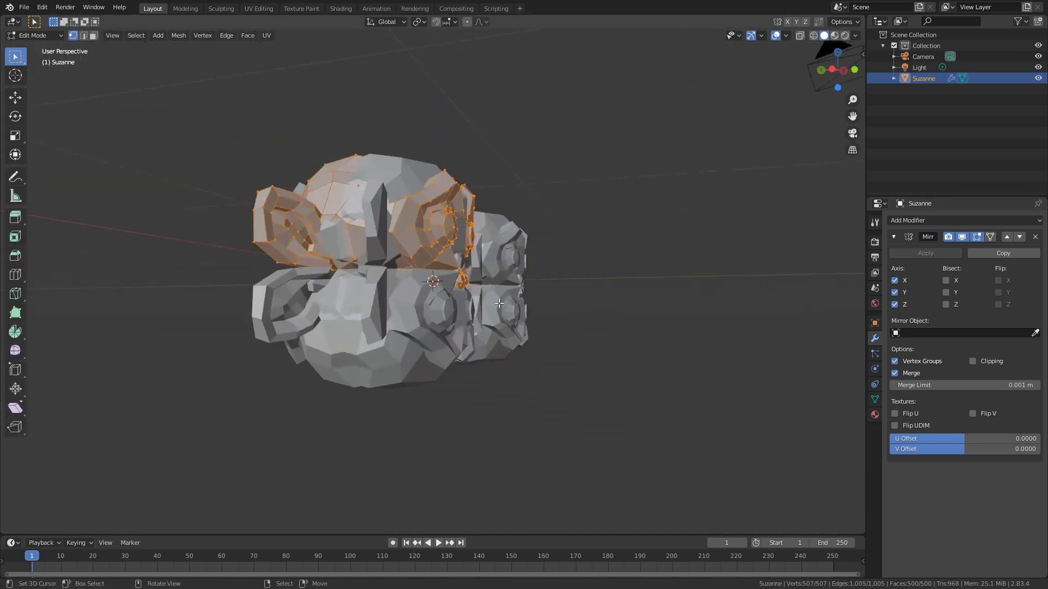
key(g)
click(641, 187)
middle_drag(653, 222, 550, 252)
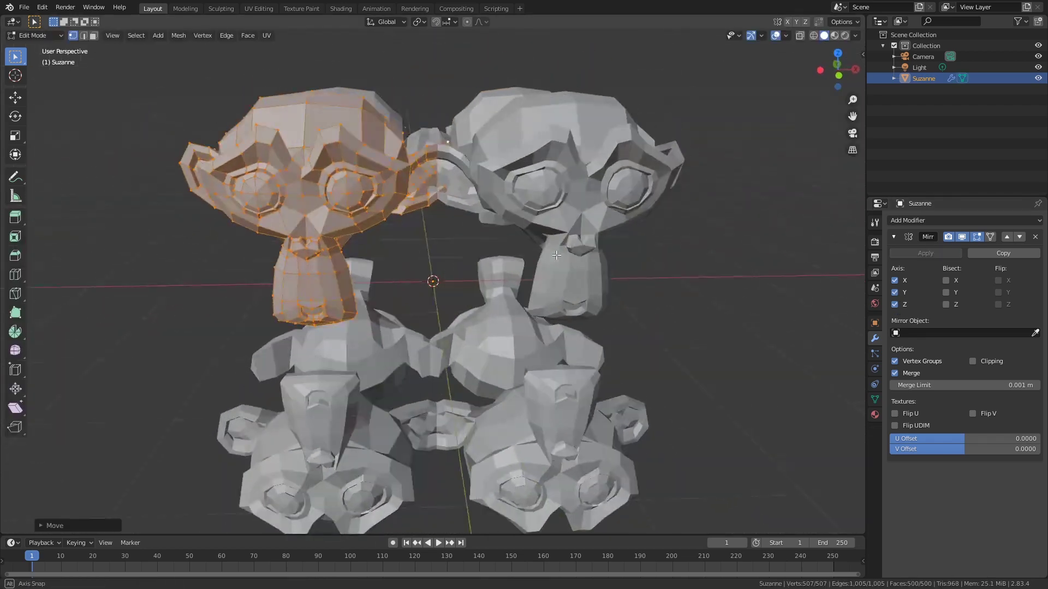
Step: Rotate the whole mesh slightly around the global Z axis and return to Object Mode
key(r)
key(z)
click(551, 273)
key(Tab)
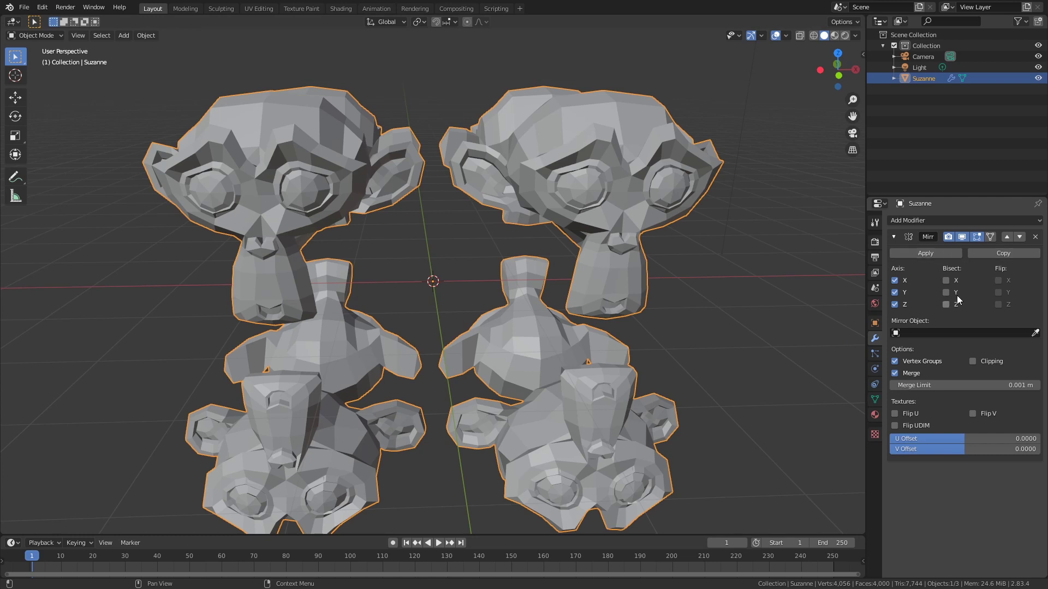
Step: Limit the Mirror modifier to the X axis and rotate the whole mesh by -90° around global Z
click(894, 293)
click(894, 304)
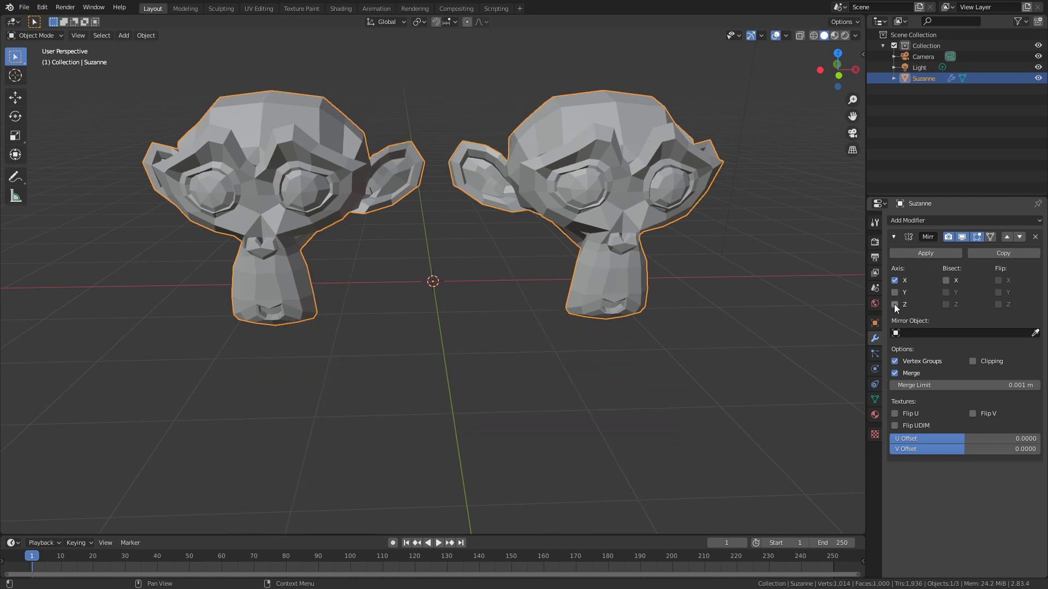
key(Tab)
text(rz90)
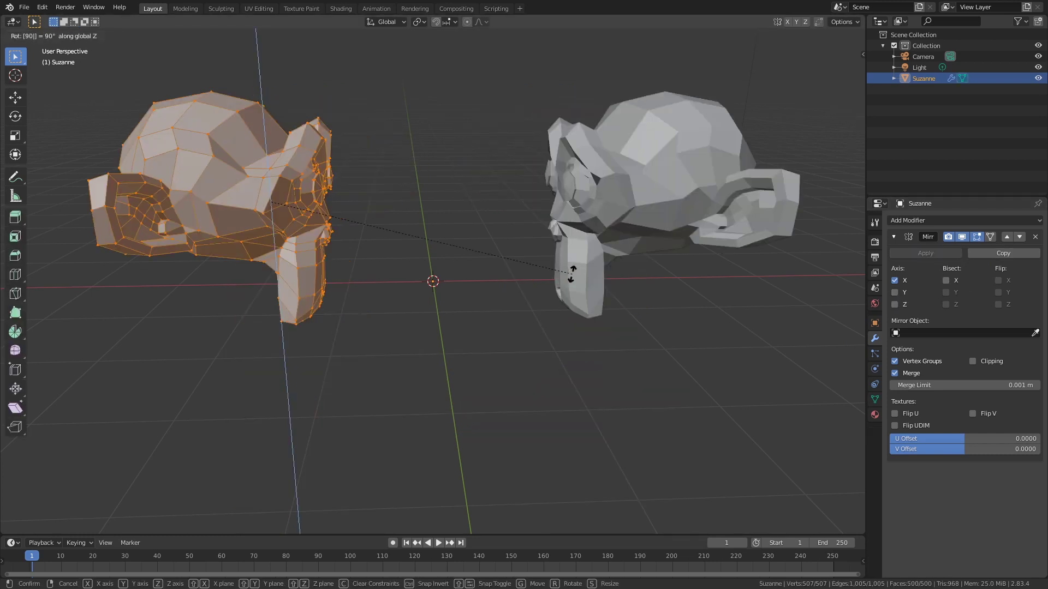
key(minus)
key(Return)
key(Tab)
Step: Move the whole mesh along global X towards the mirror plane until the backs of the two heads overlap
middle_drag(487, 184, 487, 223)
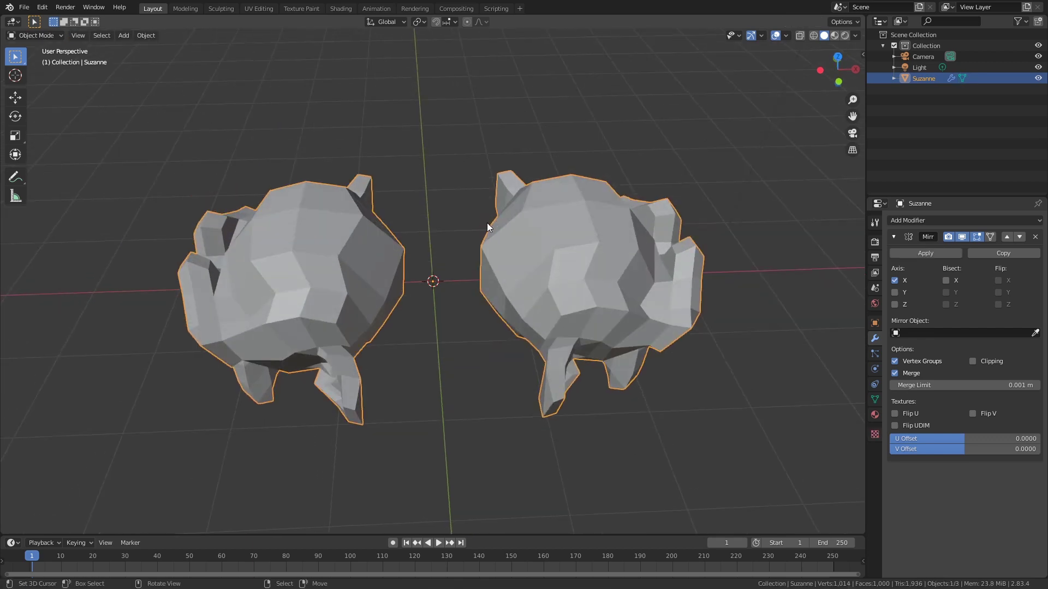
key(Tab)
key(g)
key(x)
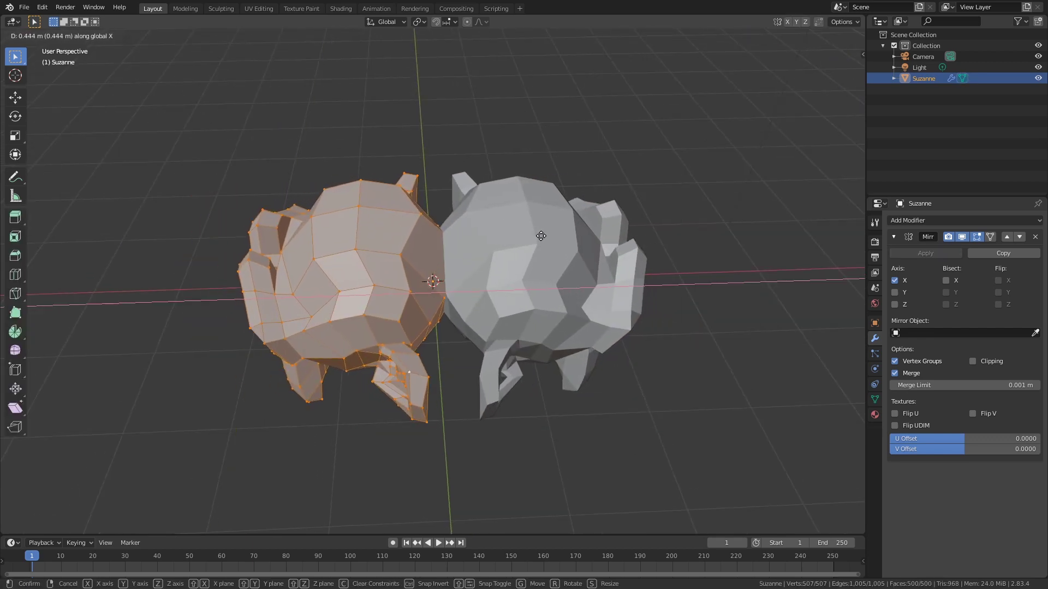
click(553, 238)
key(Tab)
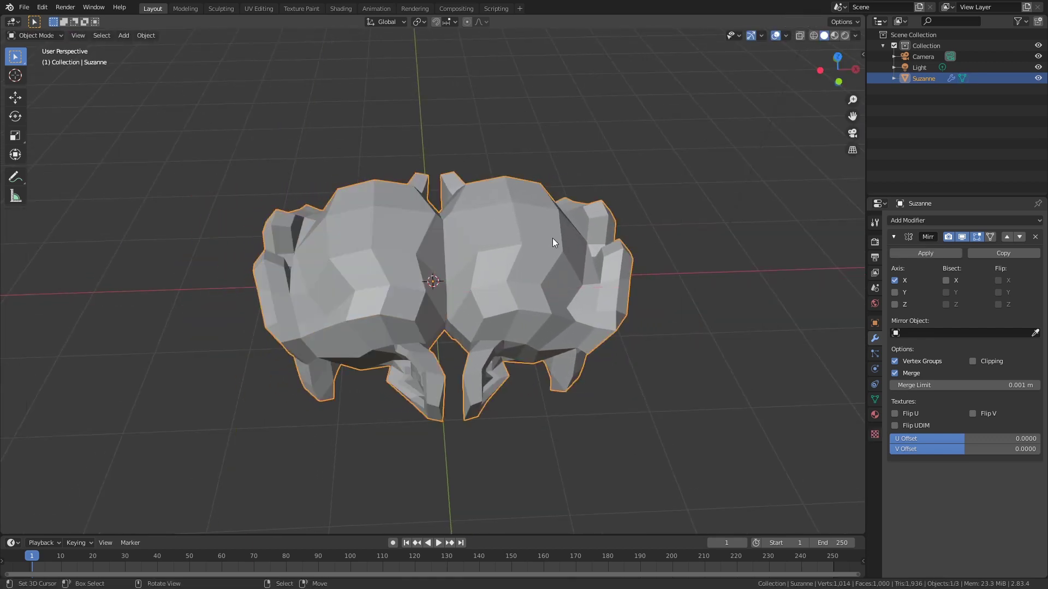
Step: Try applying the Mirror modifier without bisect and inspect the overlapping geometry inside the two heads in wireframe
click(927, 253)
scroll(521, 258, up, 4)
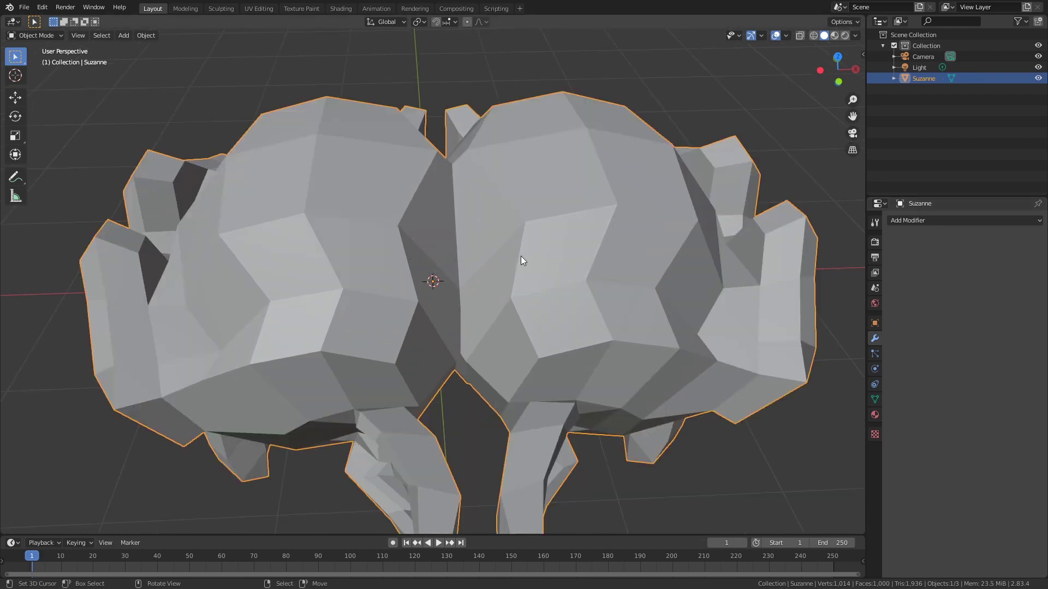
key(Tab)
key(alt+z)
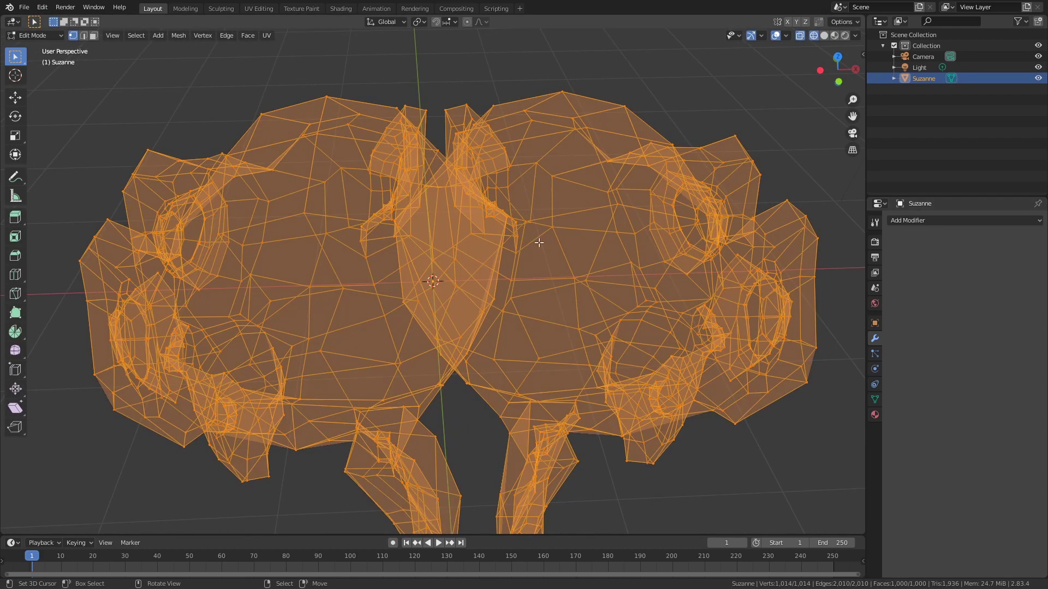
middle_drag(475, 147, 503, 238)
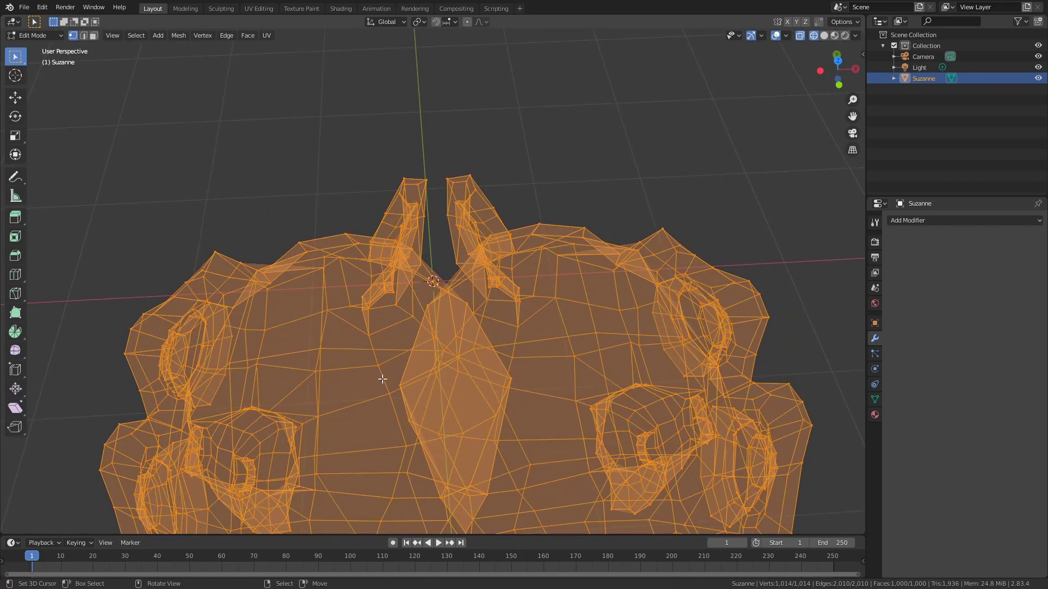
key(z)
click(493, 364)
middle_drag(561, 339, 546, 298)
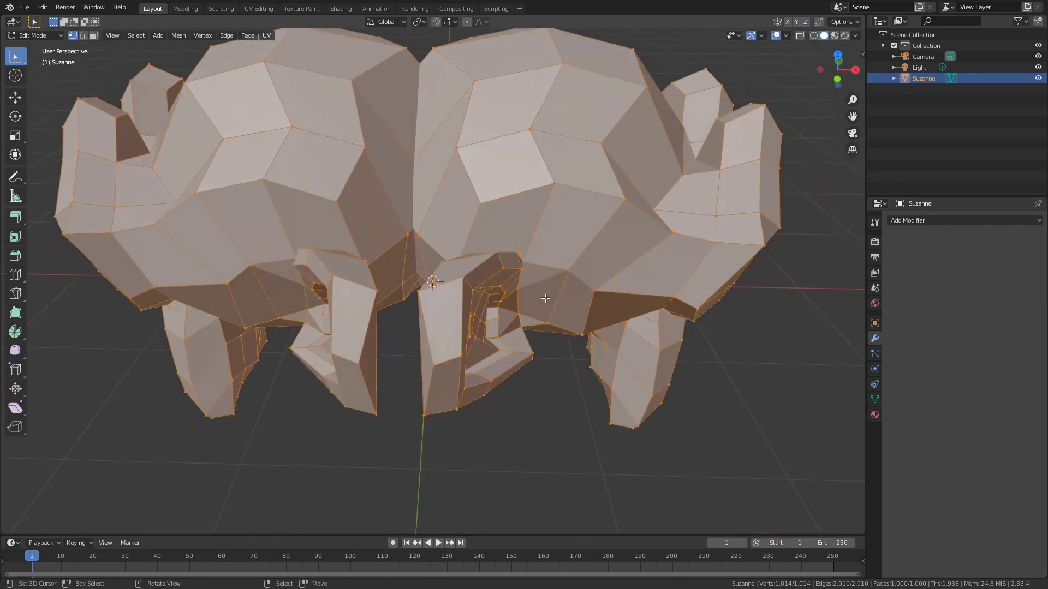
scroll(546, 298, down, 2)
key(Tab)
key(ctrl+z)
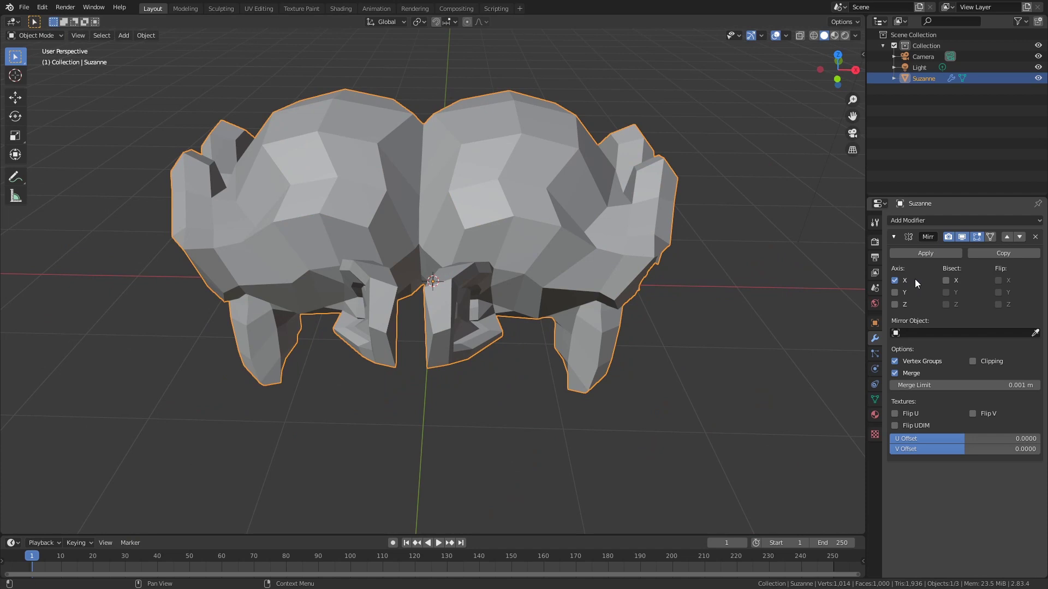
Step: Toggle the Mirror modifier's X bisect to compare the results in solid and wireframe display, leaving it enabled
click(945, 281)
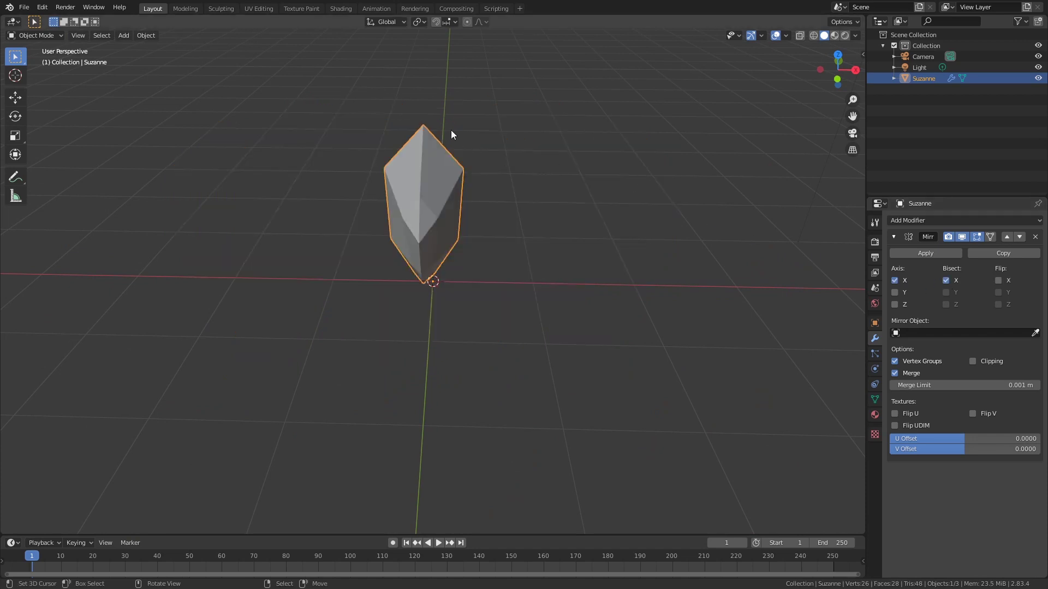
click(945, 281)
click(944, 281)
click(944, 281)
key(shift+z)
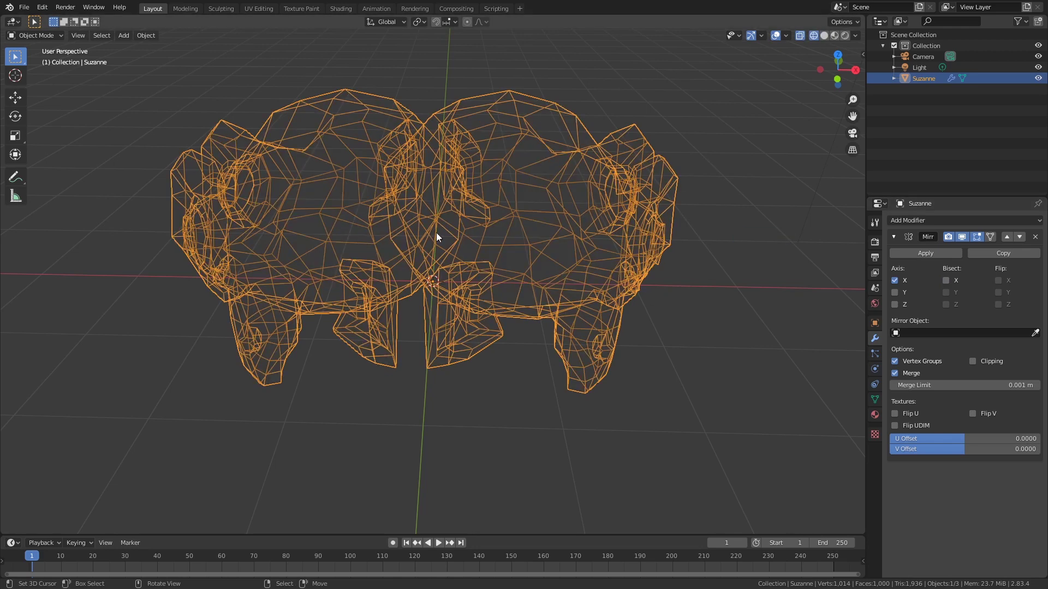
middle_drag(437, 237, 474, 274)
click(945, 281)
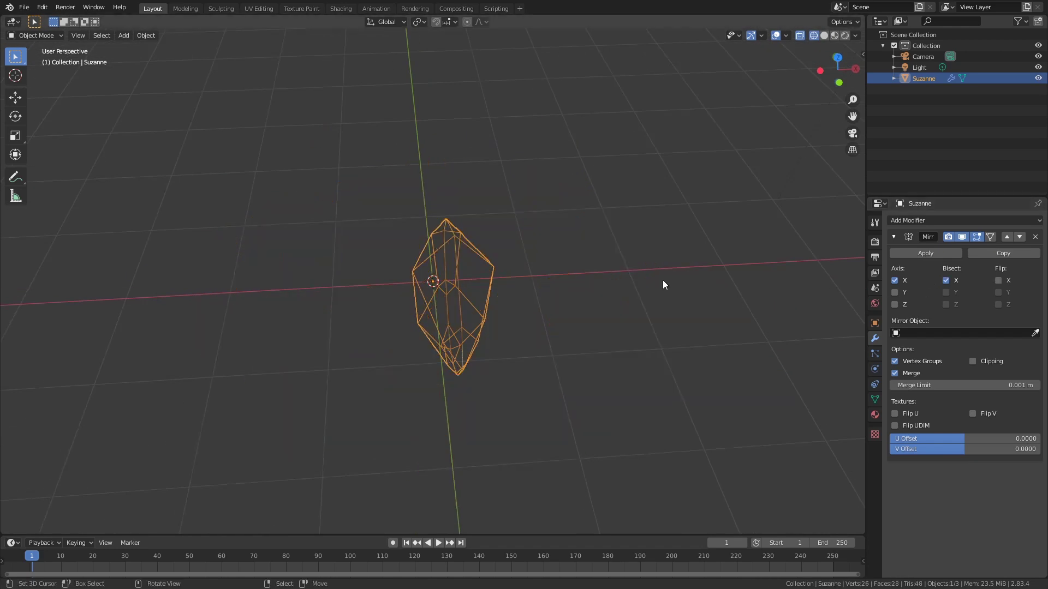
Step: Enter Edit Mode and nudge the whole mesh very slightly along global X with bisect active
key(ctrl+Tab)
click(694, 283)
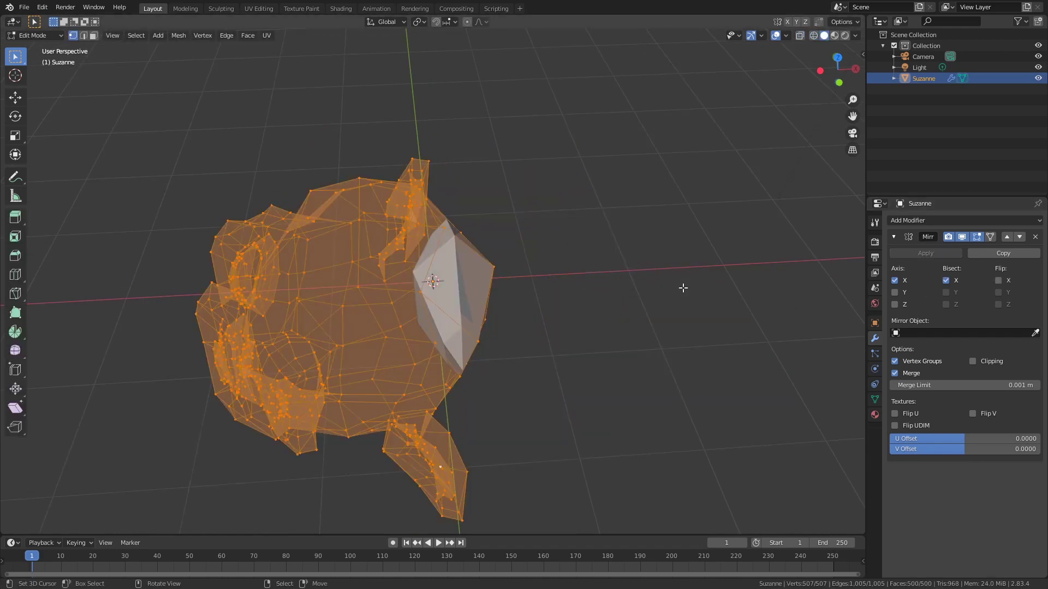
key(g)
key(x)
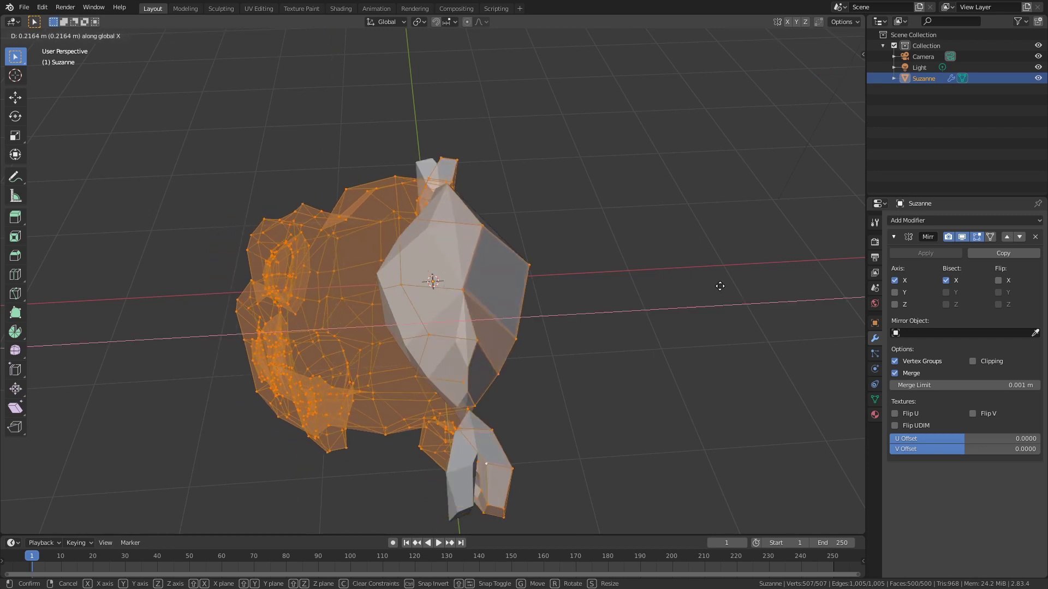
click(682, 285)
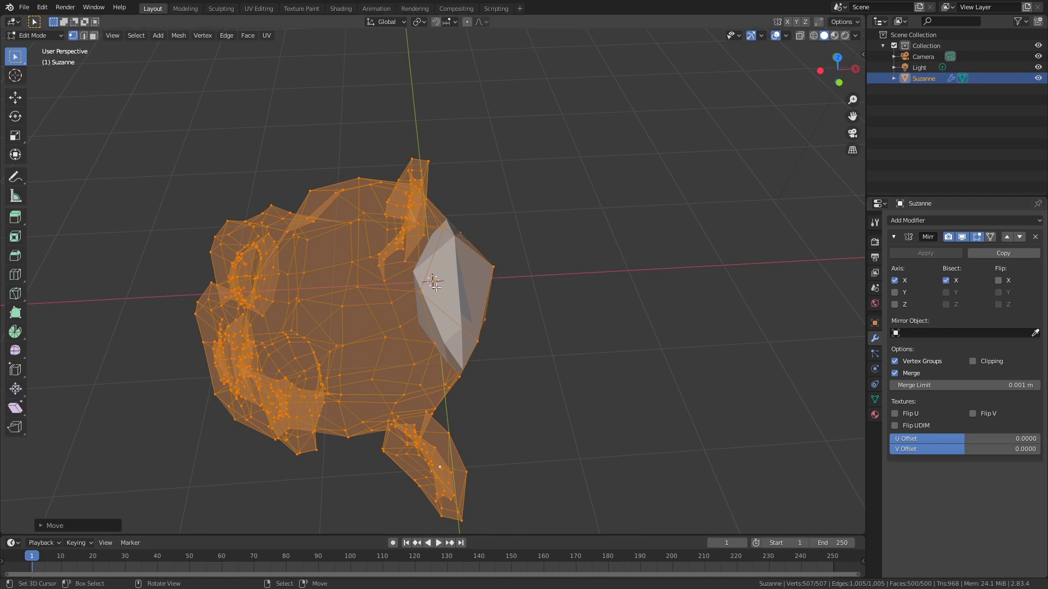
Step: Flip the direction of the Mirror modifier's X bisect and return to Object Mode
click(998, 279)
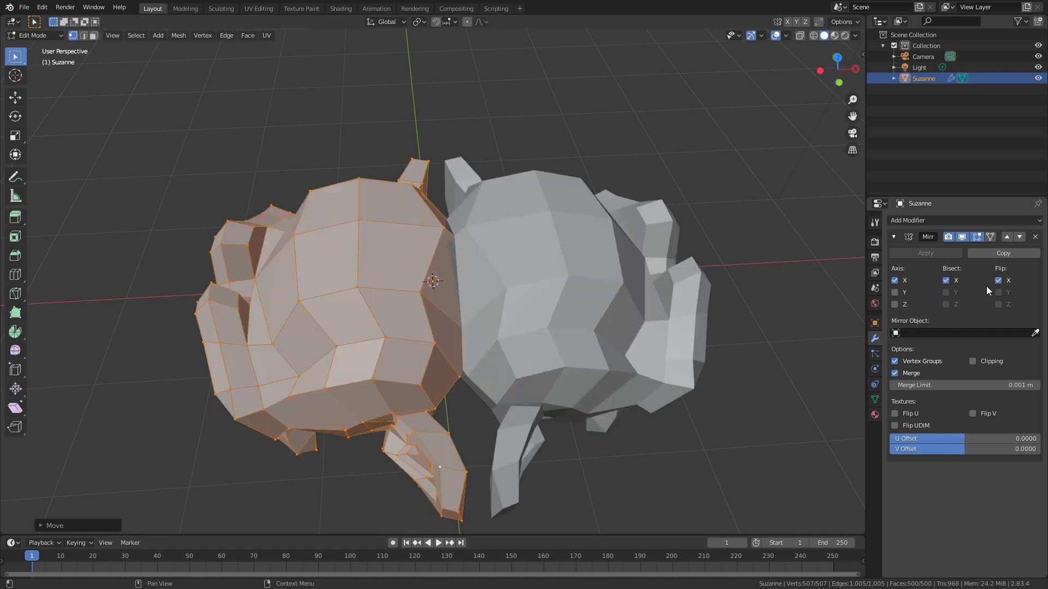
key(Tab)
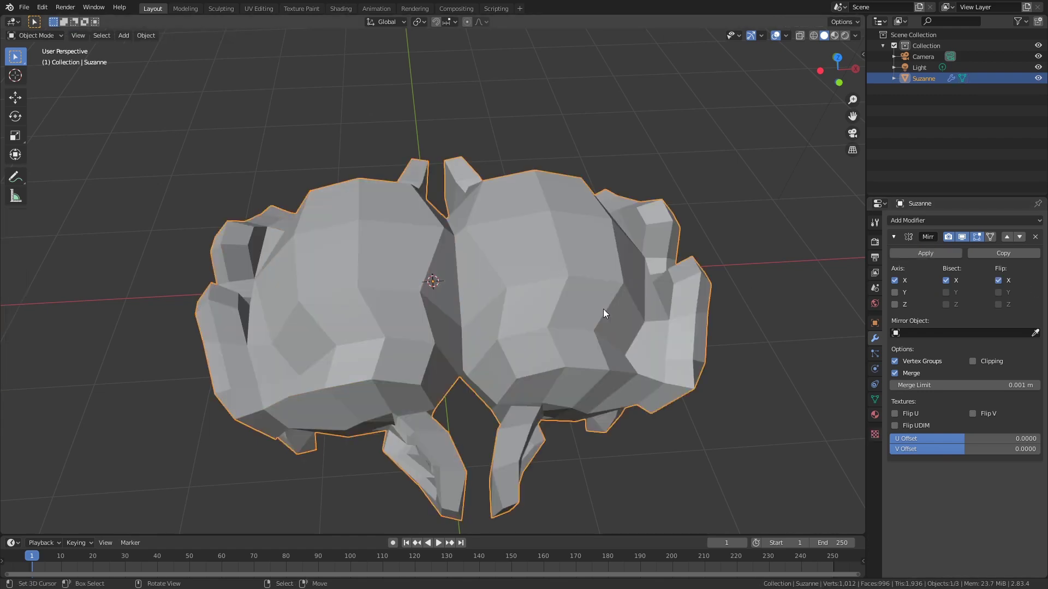
Step: Try applying the bisected Mirror modifier and inspect the seam between the two heads in wireframe display
click(925, 255)
key(shift+z)
scroll(451, 259, up, 3)
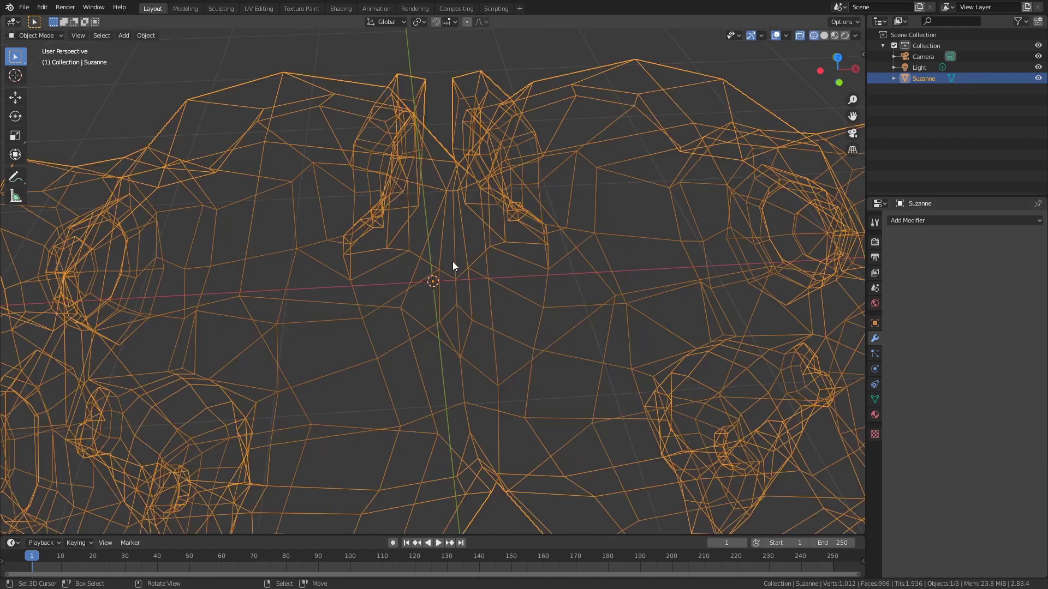
key(Tab)
mouse_move(509, 315)
middle_down()
mouse_move(561, 304)
mouse_move(524, 385)
mouse_move(584, 304)
mouse_move(476, 384)
mouse_move(482, 346)
mouse_move(444, 320)
middle_up()
key(shift+z)
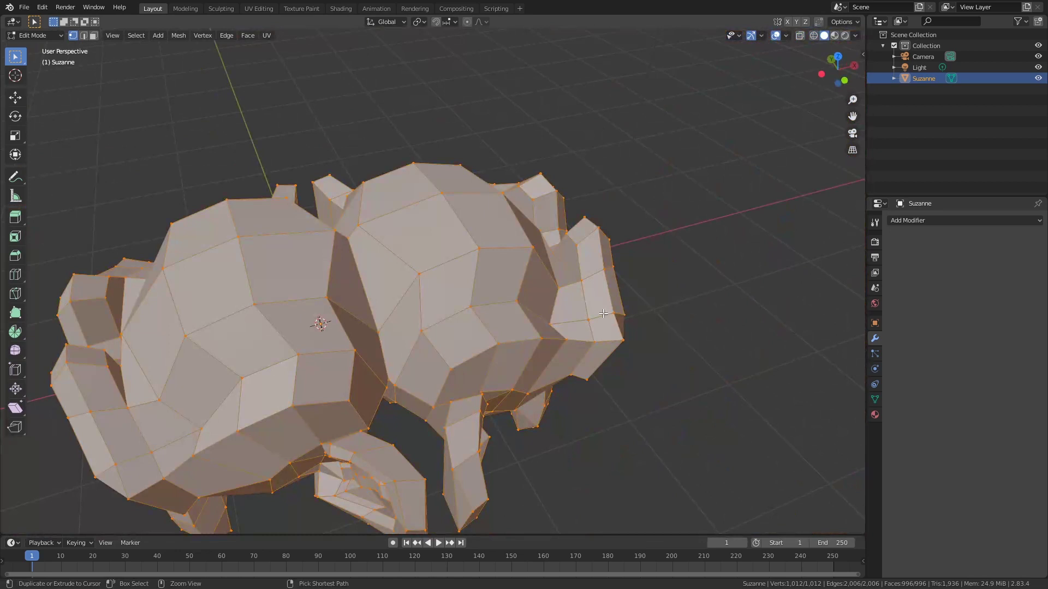
key(ctrl+z)
key(ctrl+z)
Step: Turn off the X flip and X bisect options of the Mirror modifier
click(999, 281)
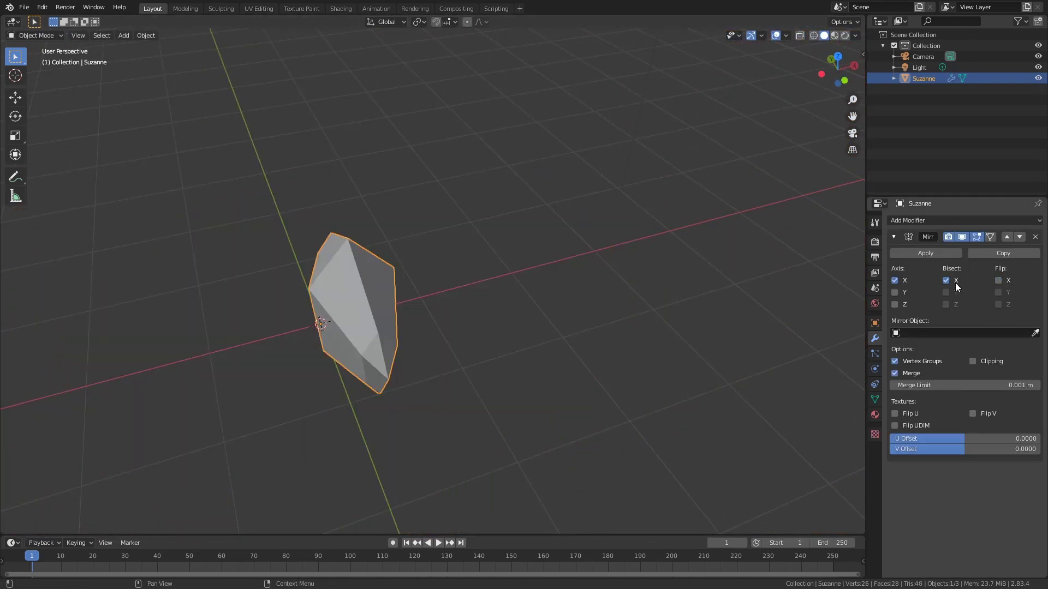
click(951, 282)
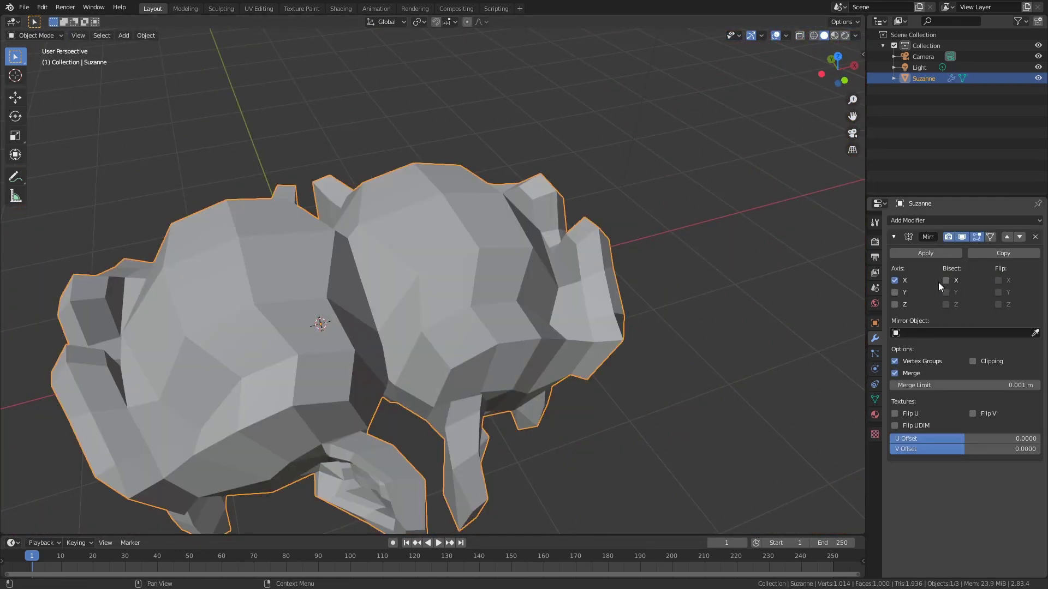
Step: Add a cube to the scene and move it beside the mirrored Suzanne mesh
scroll(523, 300, down, 4)
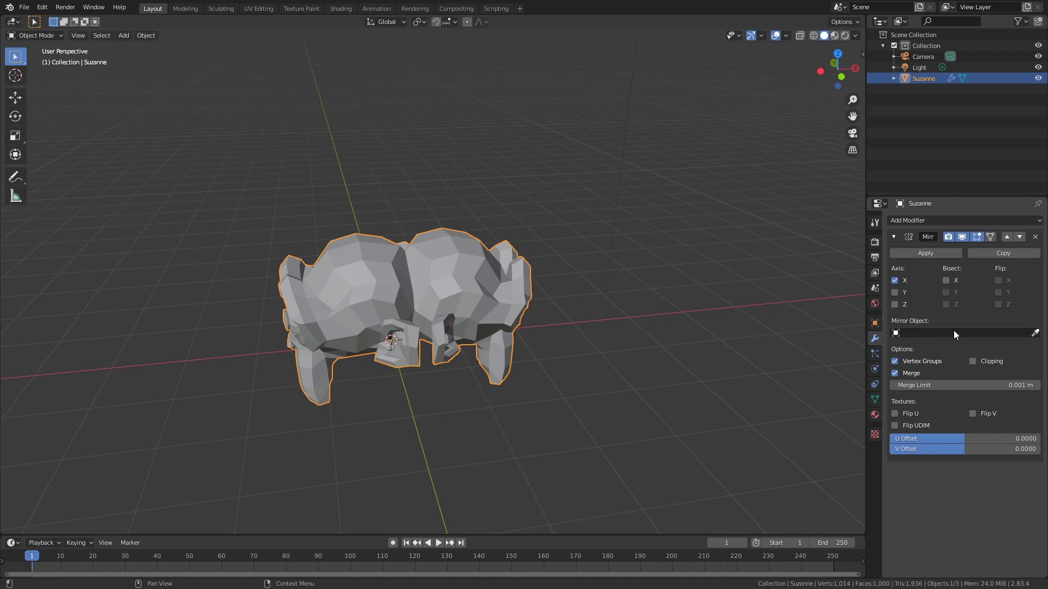
key(shift+a)
click(549, 270)
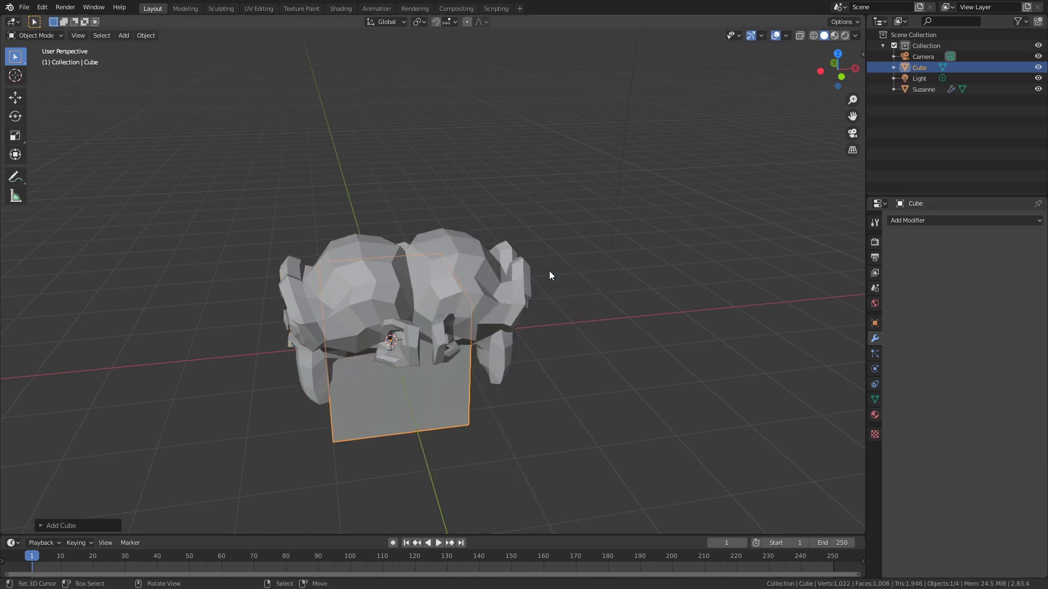
key(g)
click(671, 270)
Step: Set the cube as the mirror object of Suzanne's Mirror modifier
click(463, 289)
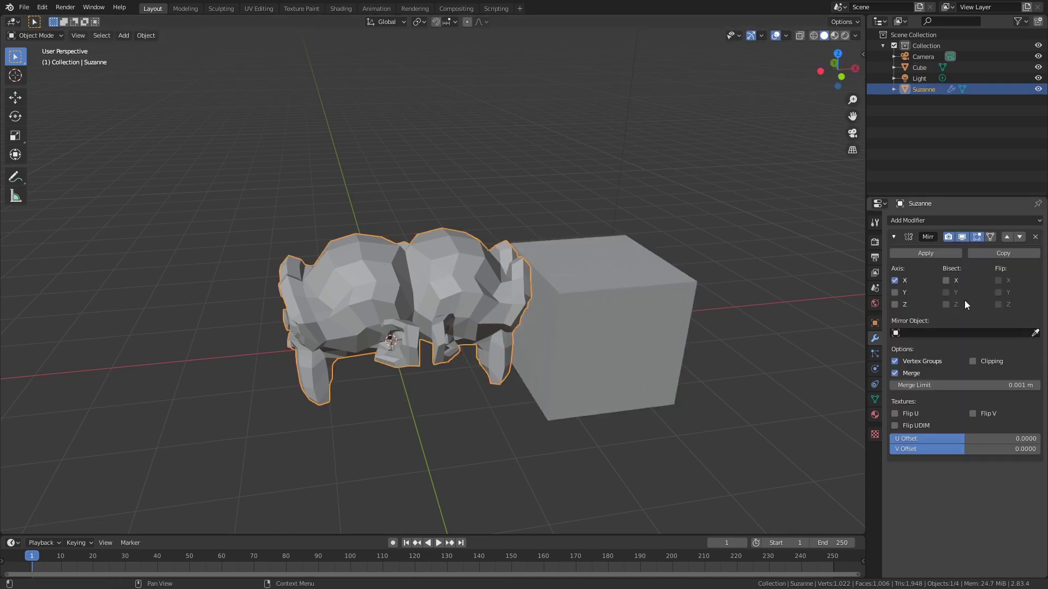
click(1034, 332)
click(639, 321)
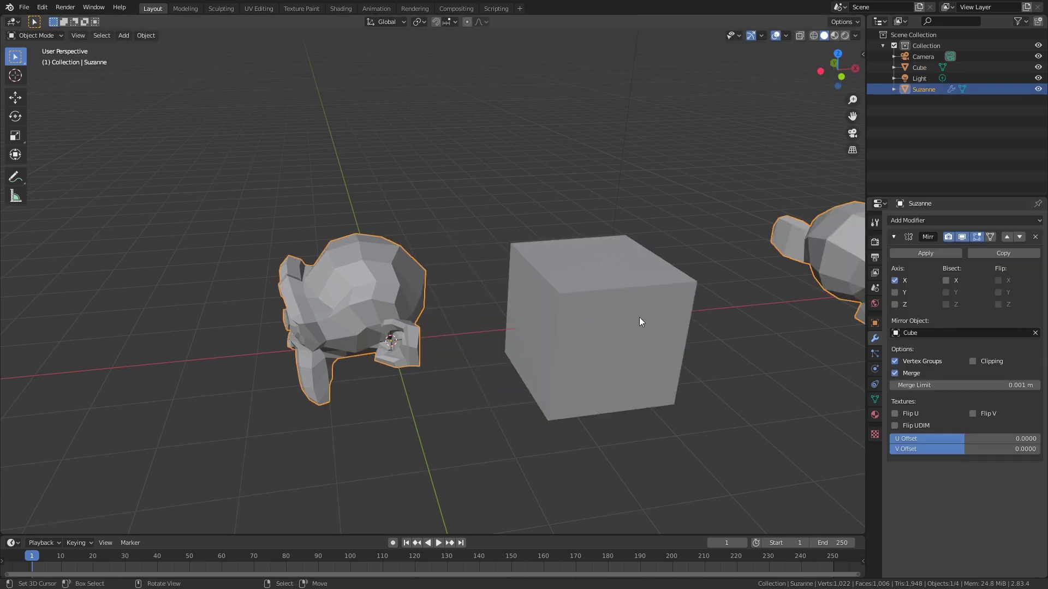
scroll(611, 323, down, 4)
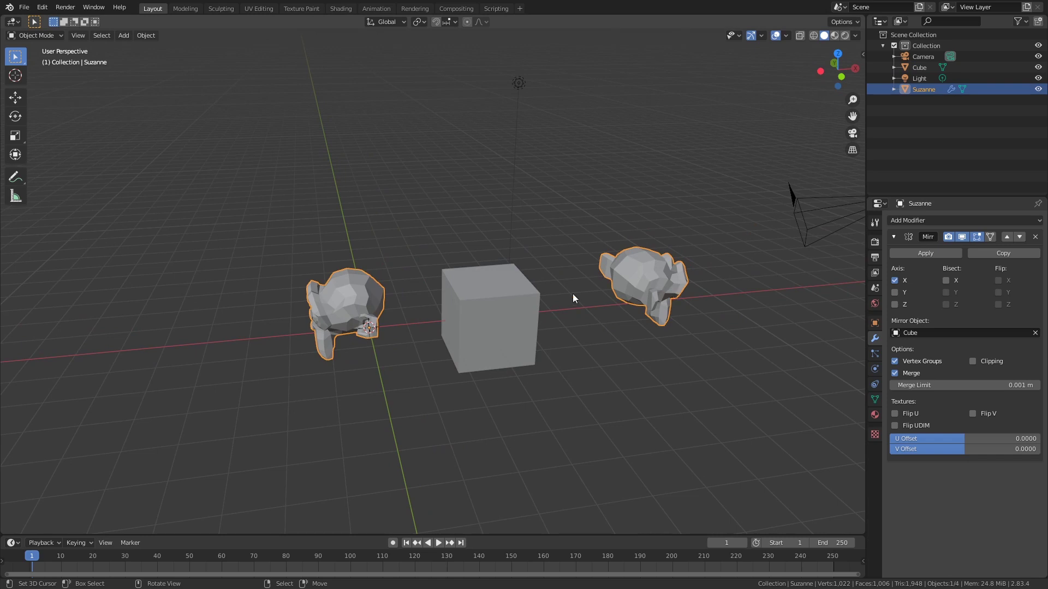
Step: Delete the cube that serves as the mirror object
click(521, 296)
scroll(494, 325, up, 1)
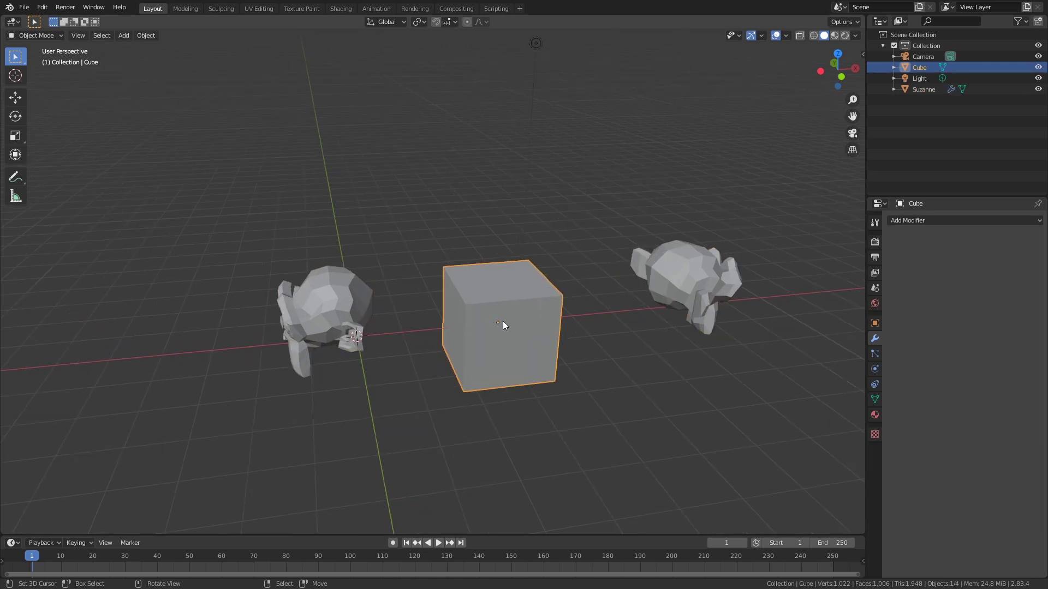
click(353, 312)
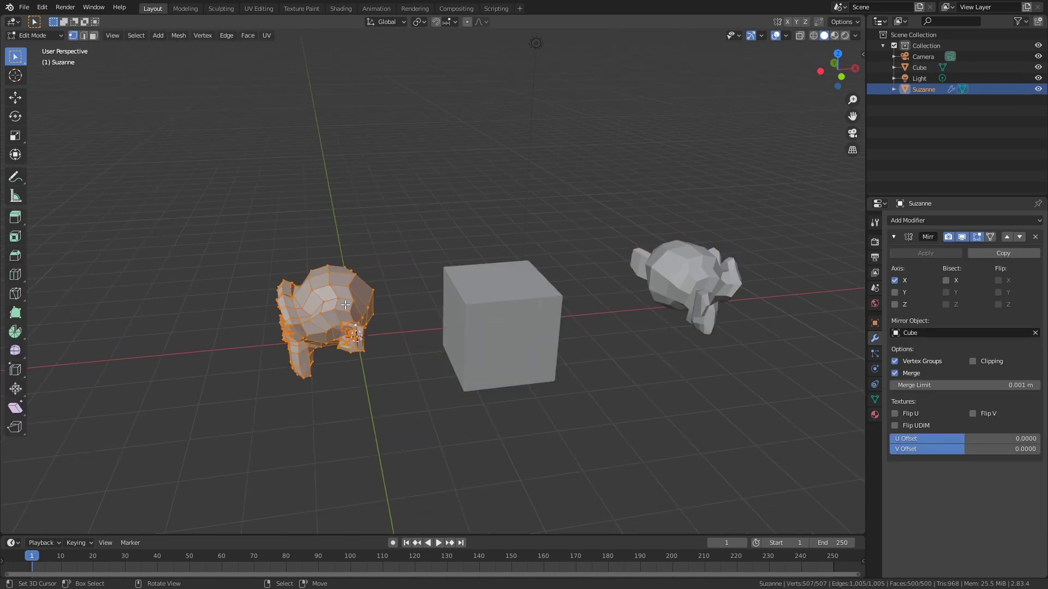
click(543, 306)
key(x)
click(542, 306)
Step: Check the mirrored Suzanne mesh in Edit Mode, then delete it in Object Mode
middle_drag(543, 306, 449, 333)
key(Tab)
scroll(449, 334, up, 2)
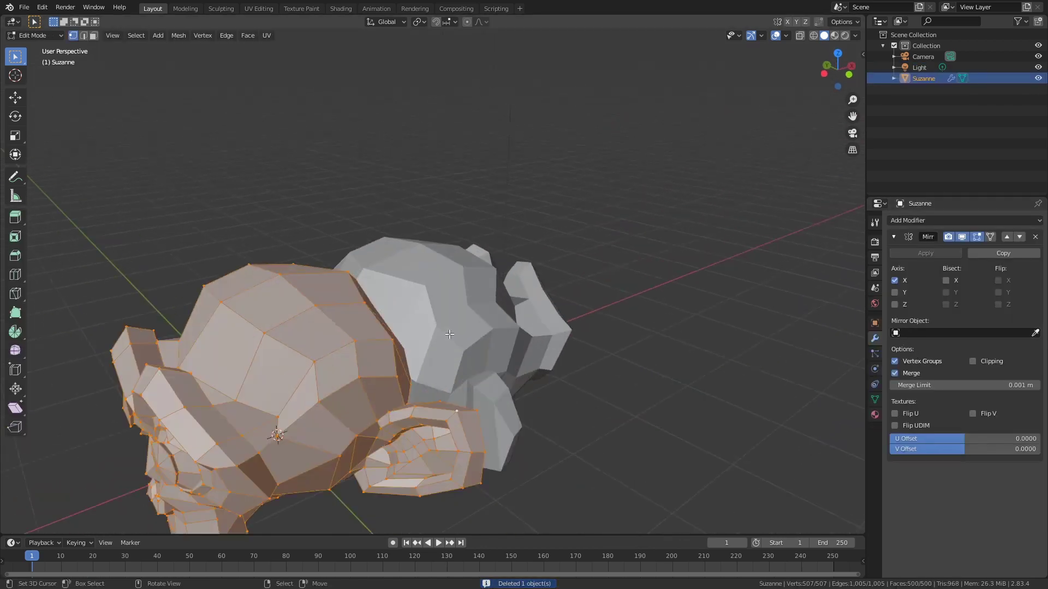
middle_drag(316, 416, 346, 381)
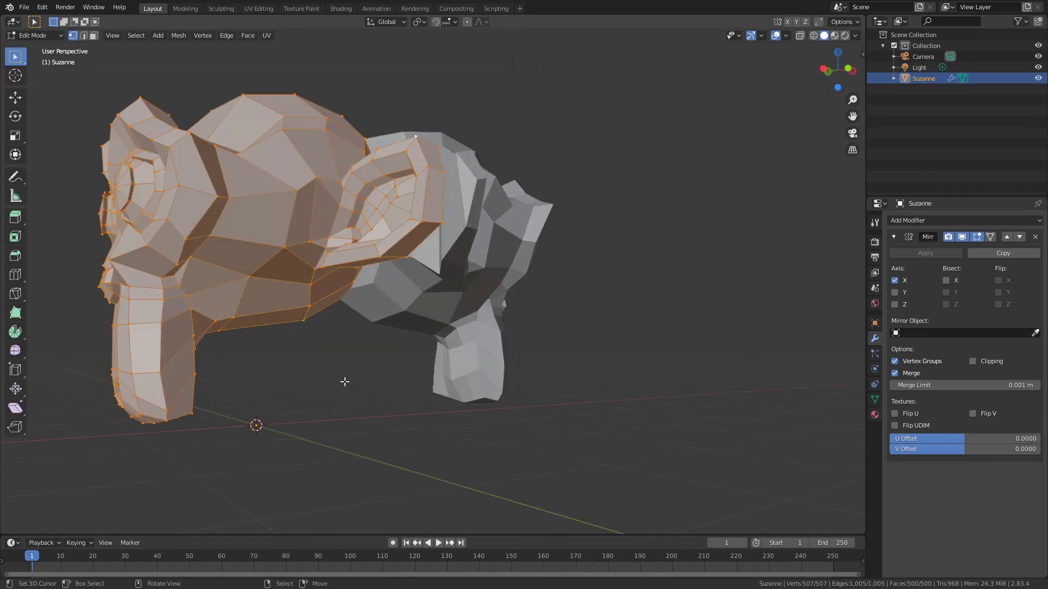
key(Tab)
scroll(309, 356, down, 4)
key(x)
click(309, 356)
Step: Add a cube flattened along Z into a thin tabletop slab, plus a smaller second cube inside it
key(shift+a)
mouse_move(328, 341)
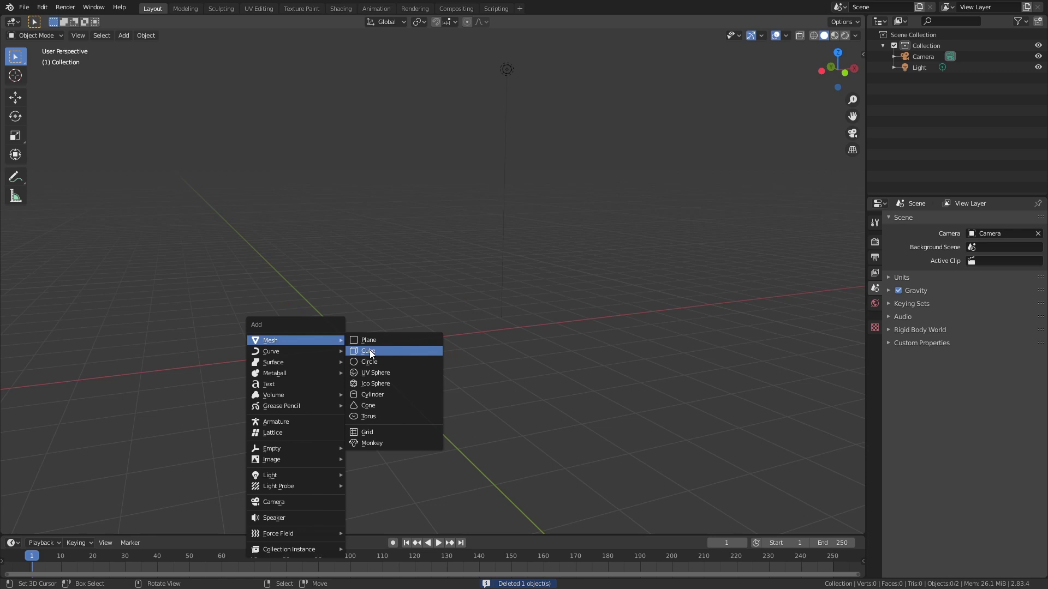
click(370, 351)
key(g)
key(s)
right_click(393, 297)
key(s)
key(z)
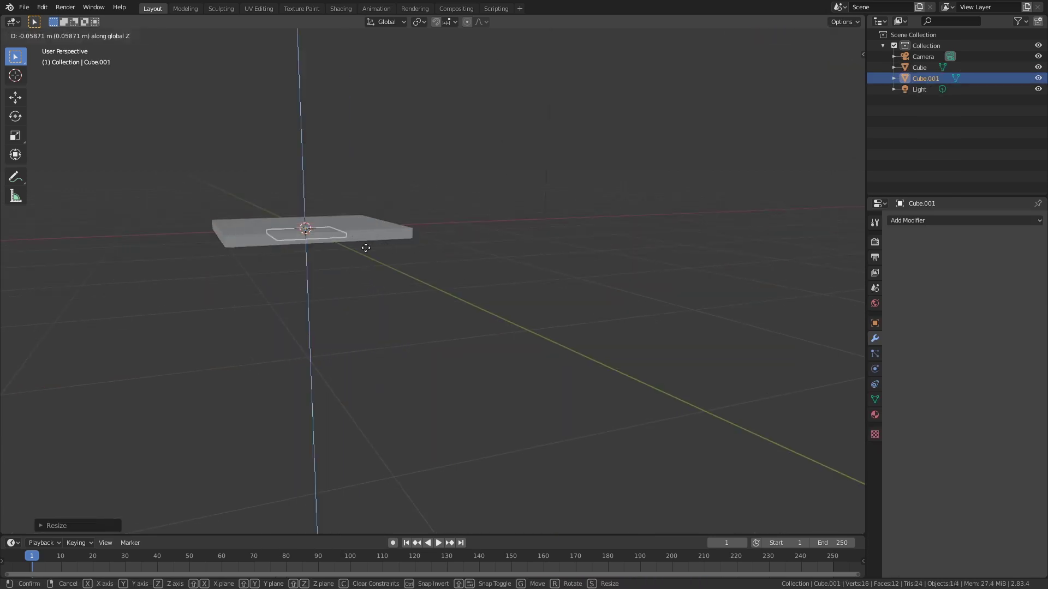
right_click(365, 248)
shift+right_click(447, 311)
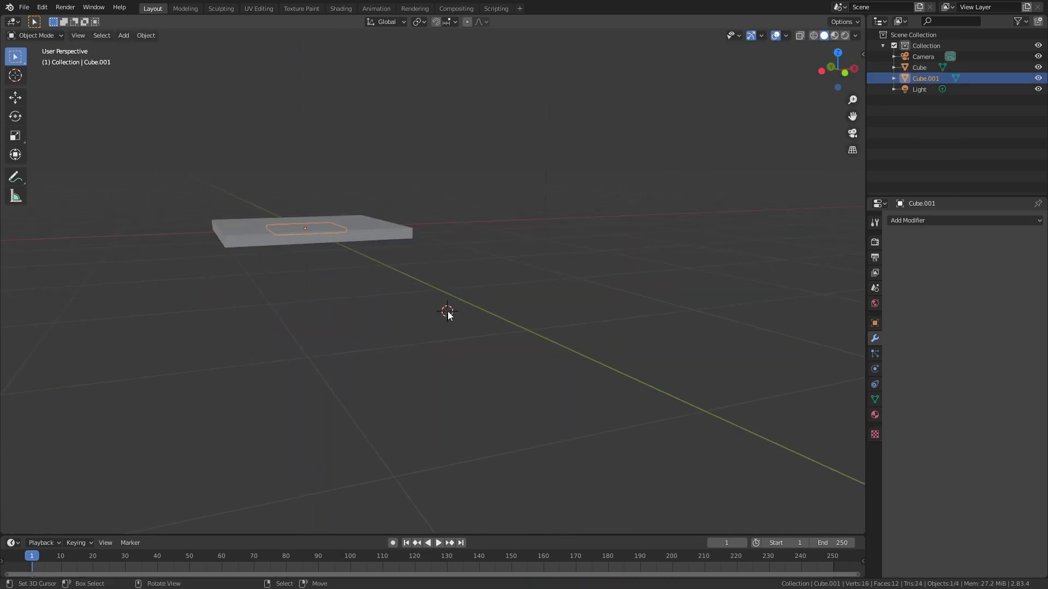
Step: Shift the smaller cube off the slab's centre and stretch it along Z into a table leg beneath it
middle_drag(448, 313, 458, 372)
key(g)
key(shift+z)
key(Escape)
key(KP_7)
key(g)
click(526, 351)
middle_drag(526, 351, 480, 229)
key(s)
key(z)
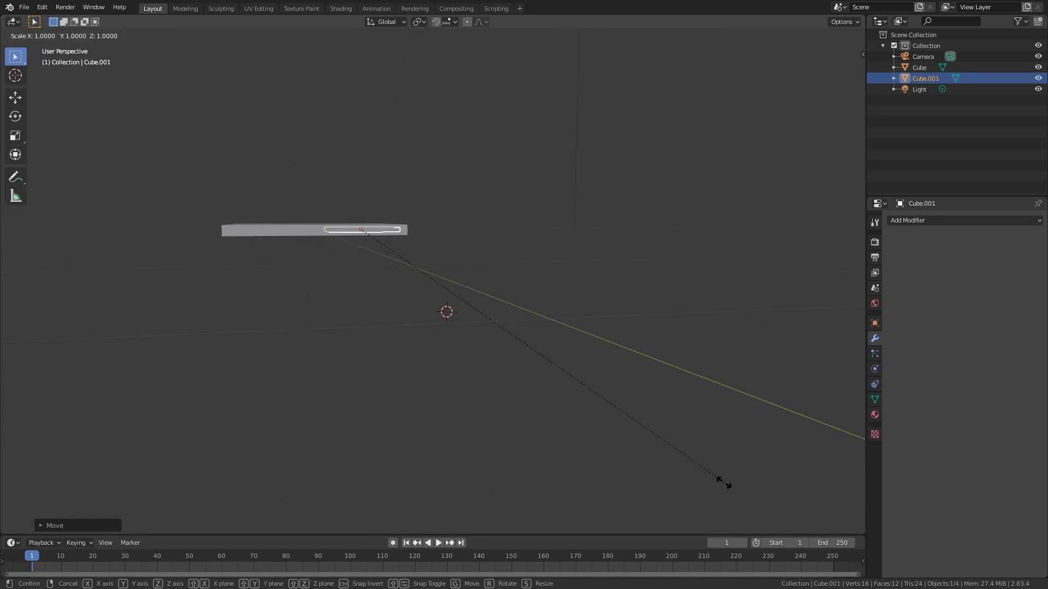
Step: Add a Mirror modifier to the table leg with the tabletop slab as its mirror object
click(941, 215)
click(944, 221)
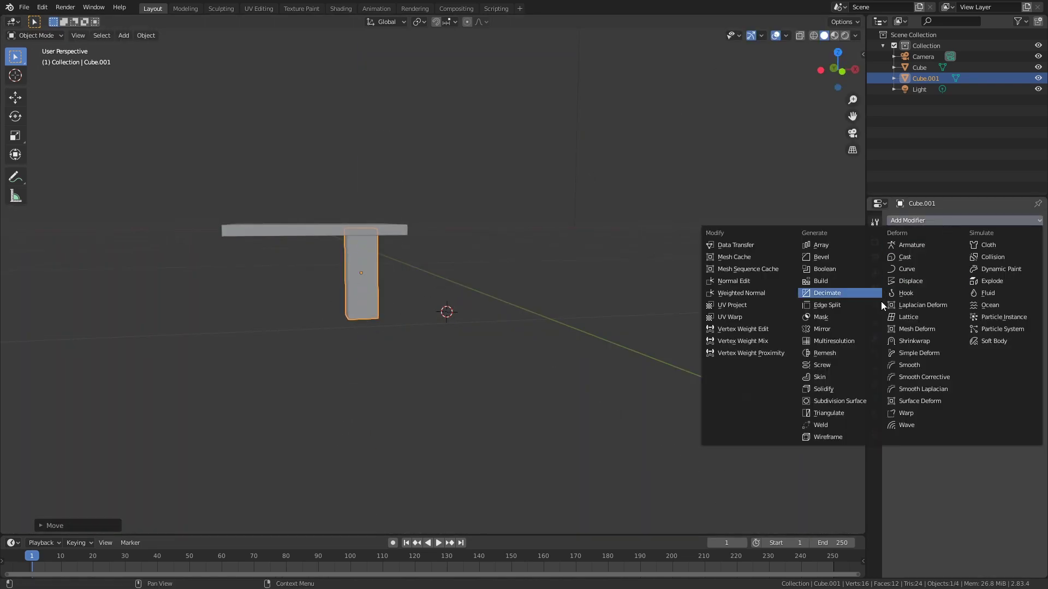
click(852, 330)
click(1035, 333)
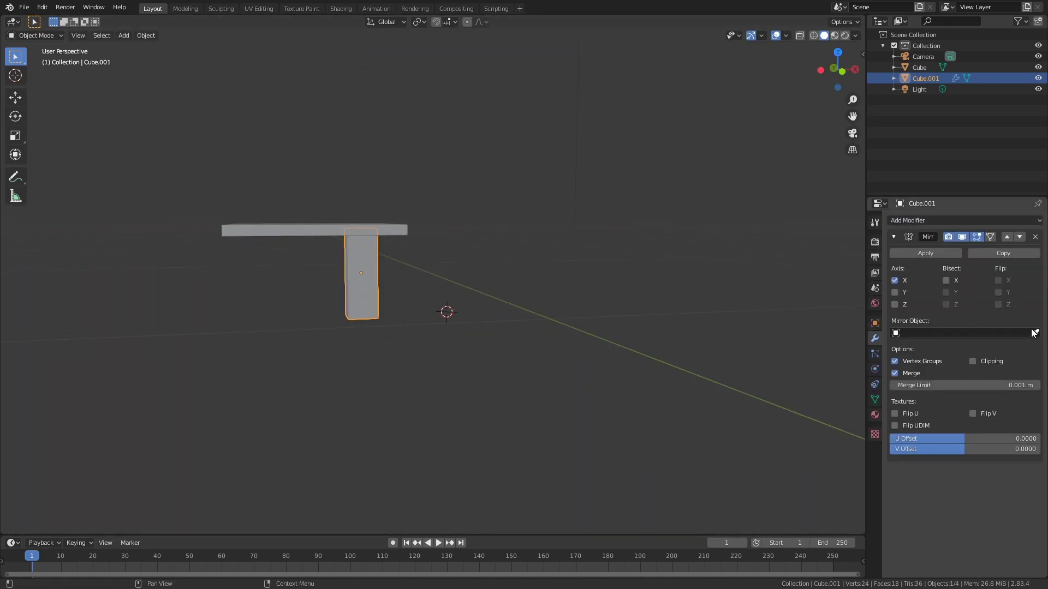
click(307, 226)
Step: Enable the Y axis in the leg's Mirror modifier to produce four table legs
middle_drag(306, 221, 329, 228)
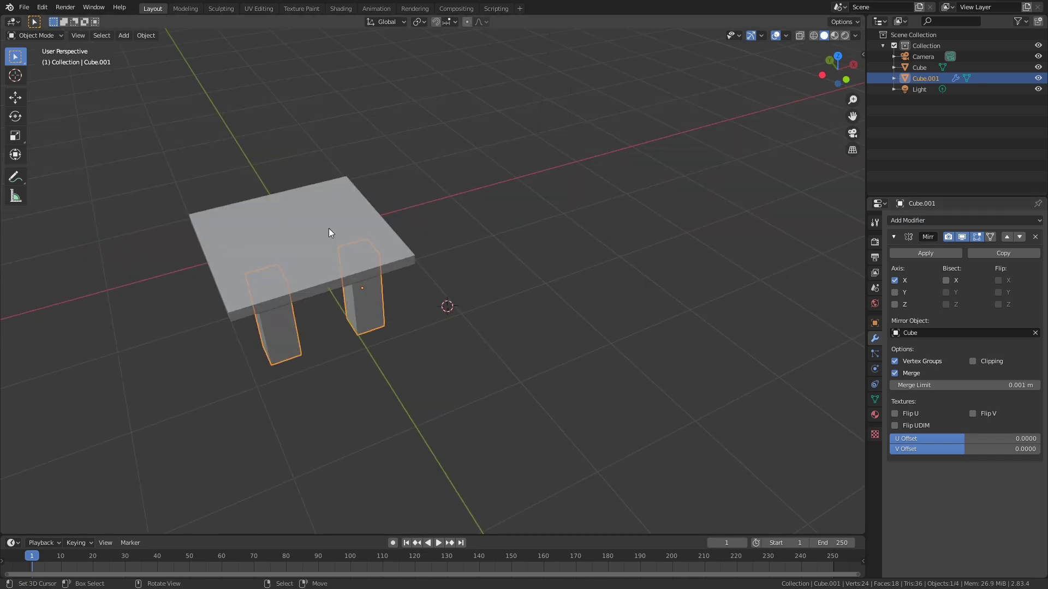
click(908, 293)
middle_drag(607, 279, 543, 232)
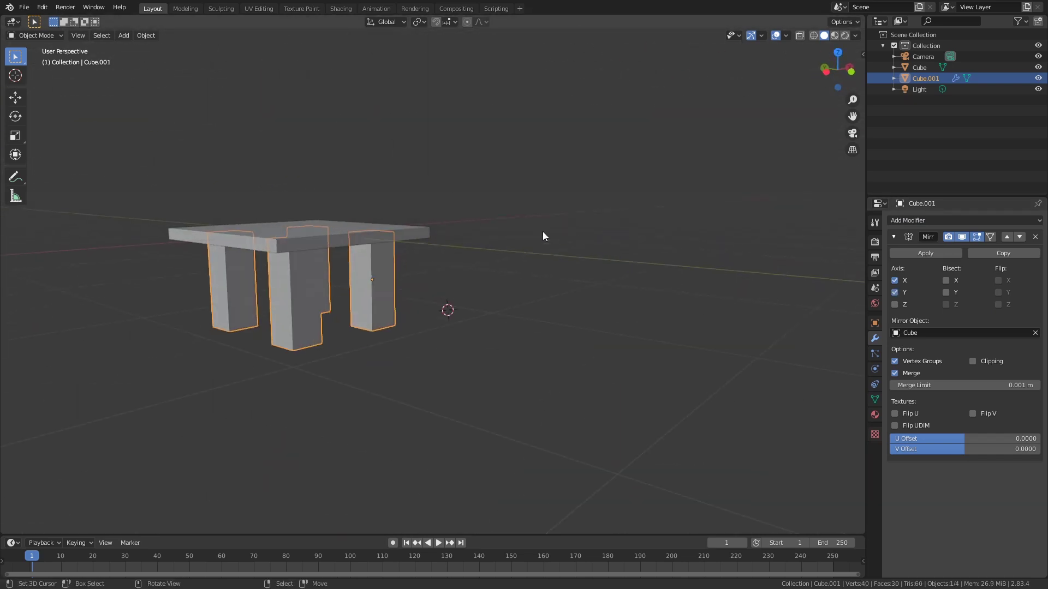
Step: Delete the tabletop slab and its mirrored legs
shift+click(396, 233)
key(x)
click(396, 232)
key(Home)
Step: Add a Monkey mesh and show it from the front in wireframe display
key(shift+a)
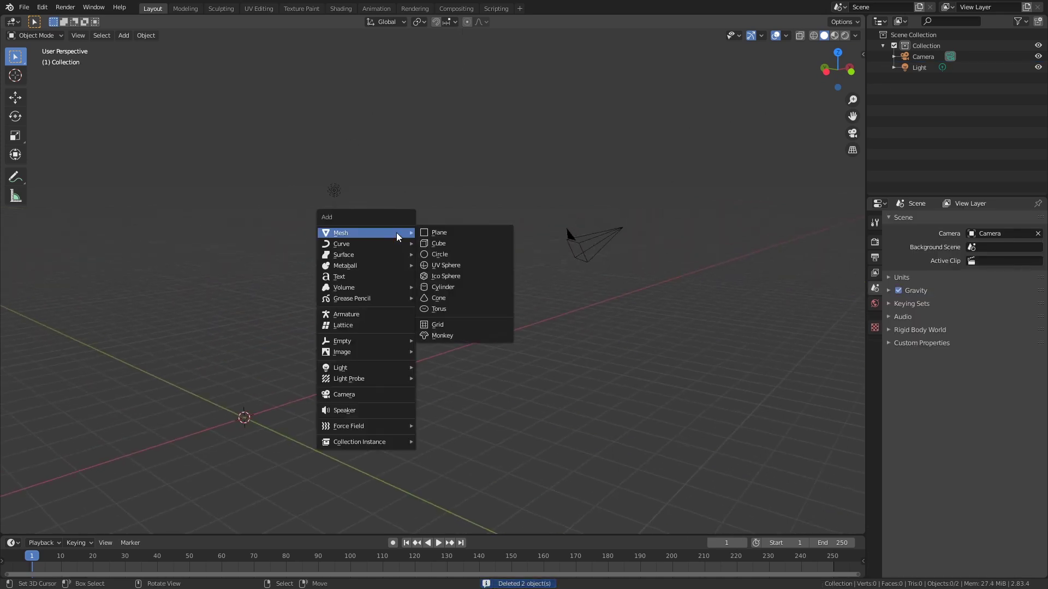
click(461, 335)
key(KP_1)
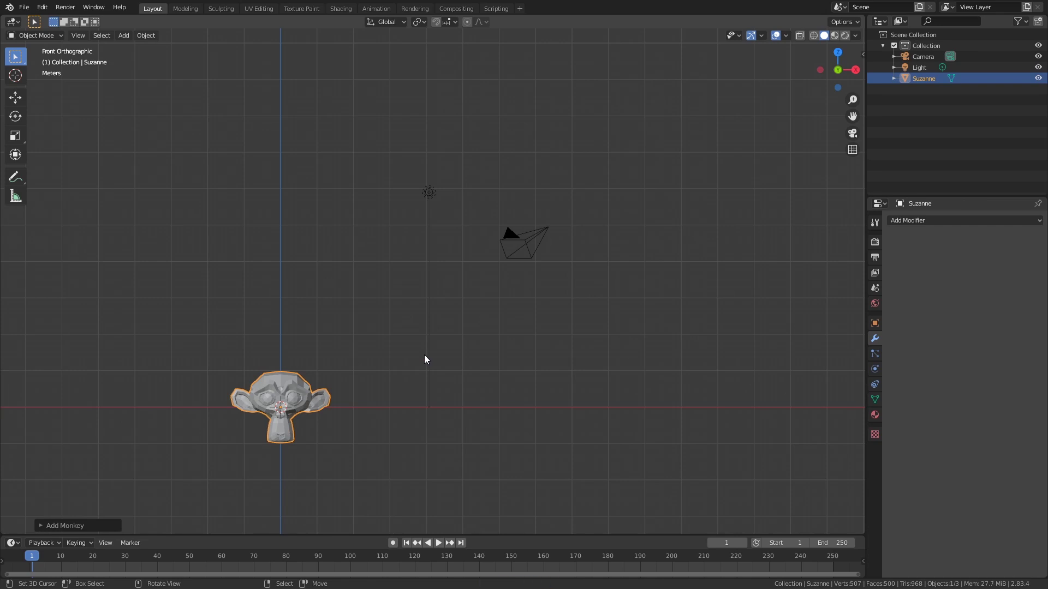
shift+middle_drag(424, 358, 496, 184)
scroll(421, 176, up, 5)
scroll(422, 177, up, 2)
key(shift+z)
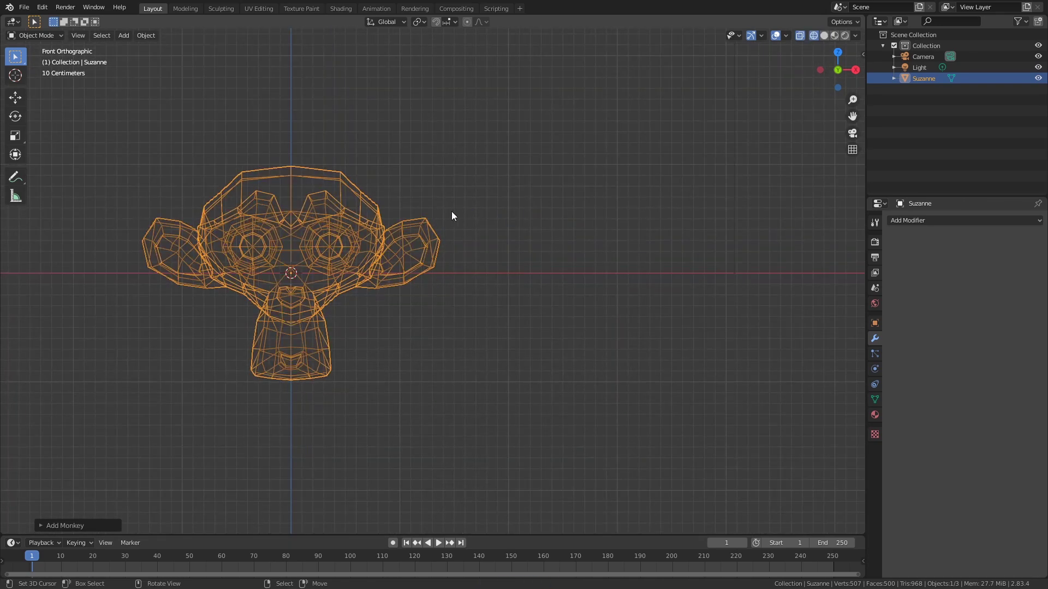
Step: Delete the vertices of the monkey's half on the positive X side in Edit Mode and restore solid display
key(Tab)
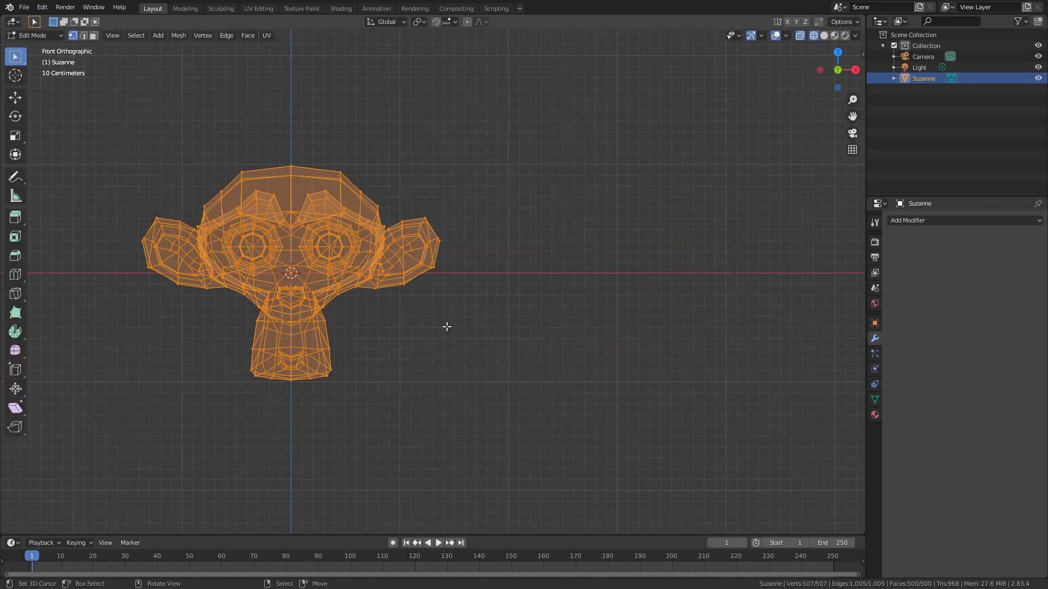
key(alt+a)
key(b)
drag(625, 99, 295, 418)
key(x)
click(289, 417)
key(shift+z)
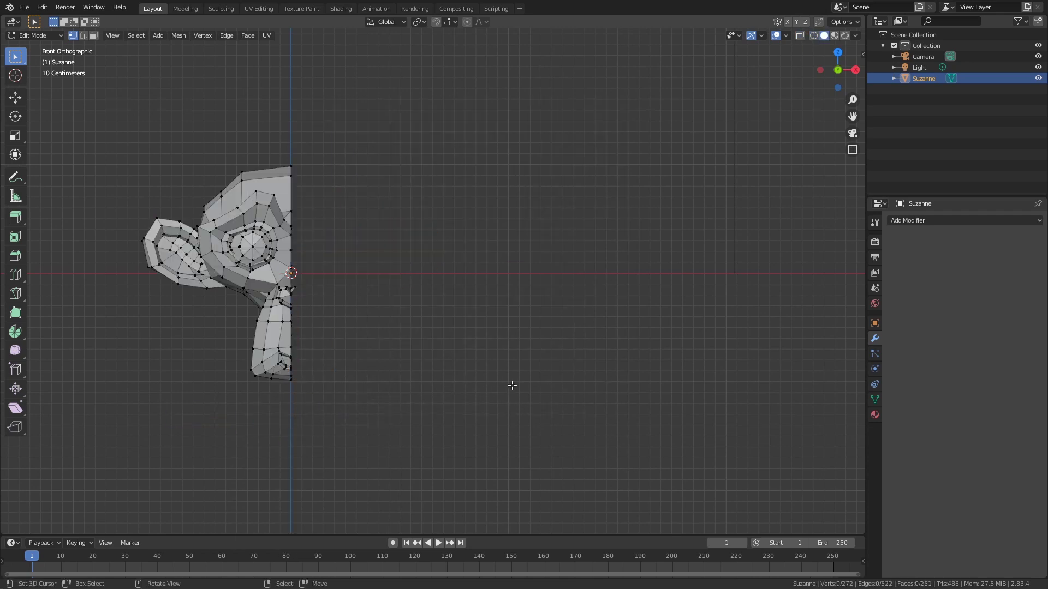
Step: Return to Object Mode and add a Mirror modifier to the half monkey head
key(Tab)
shift+middle_drag(401, 342, 467, 333)
click(928, 221)
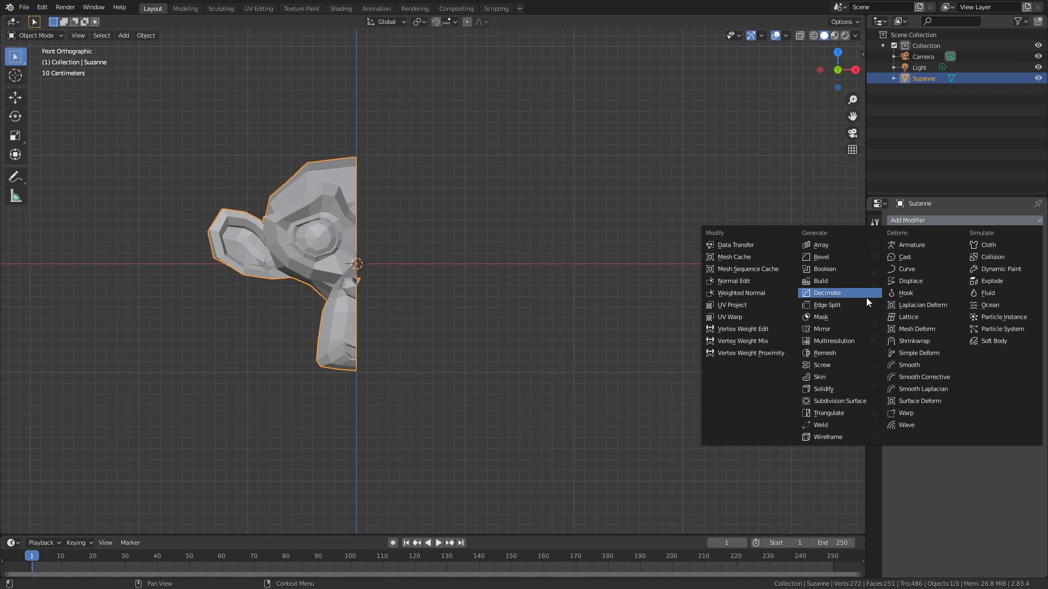
click(836, 328)
shift+middle_drag(415, 230, 477, 270)
scroll(477, 270, up, 2)
Step: Try moving an ear vertex and the head's upper centre vertex in Edit Mode, using proportional editing on the centre one
key(Tab)
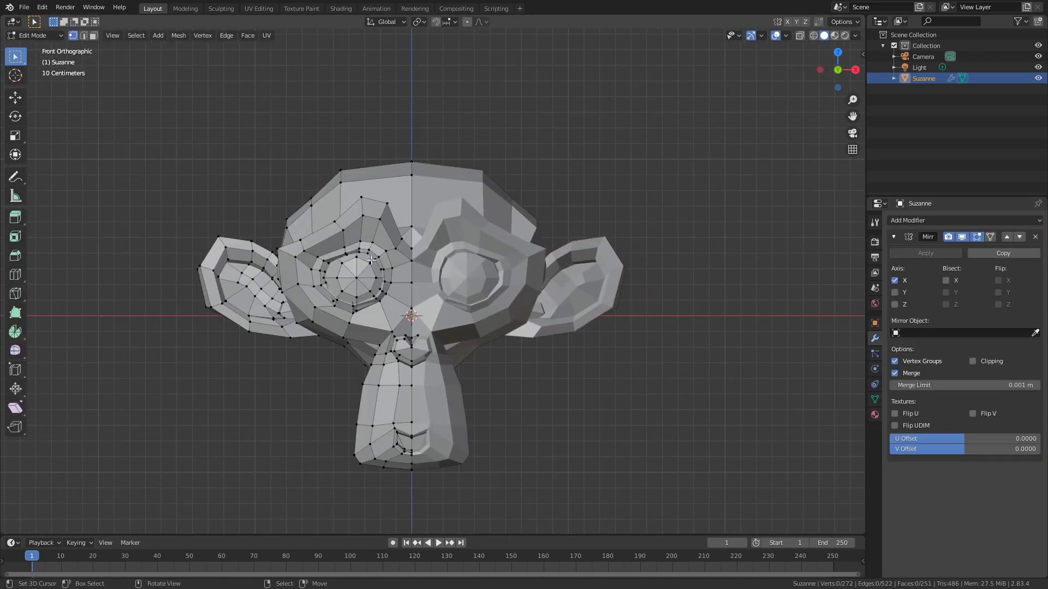
right_click(226, 247)
key(g)
right_click(247, 256)
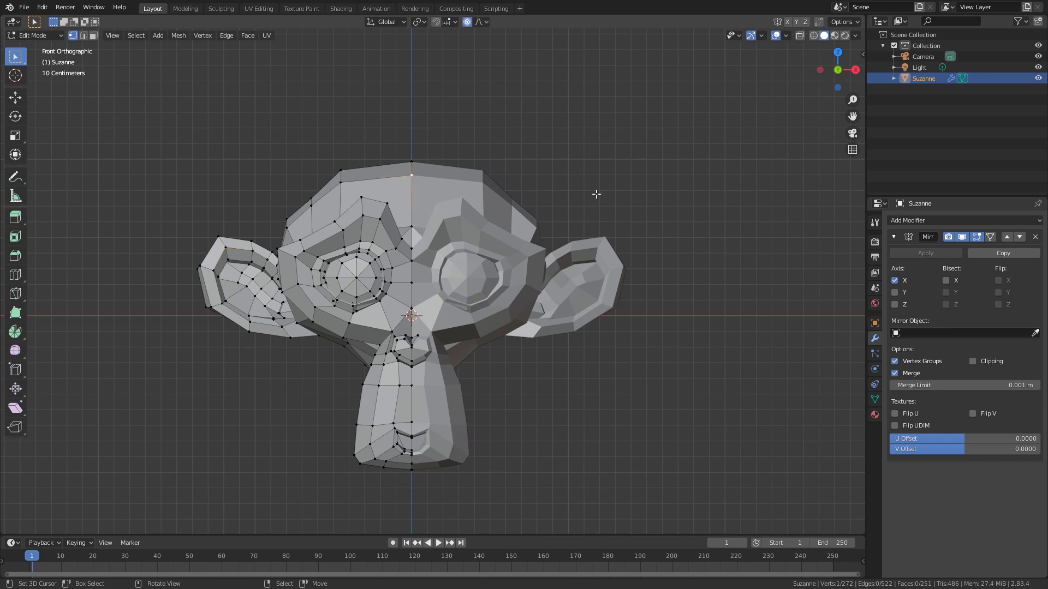
key(g)
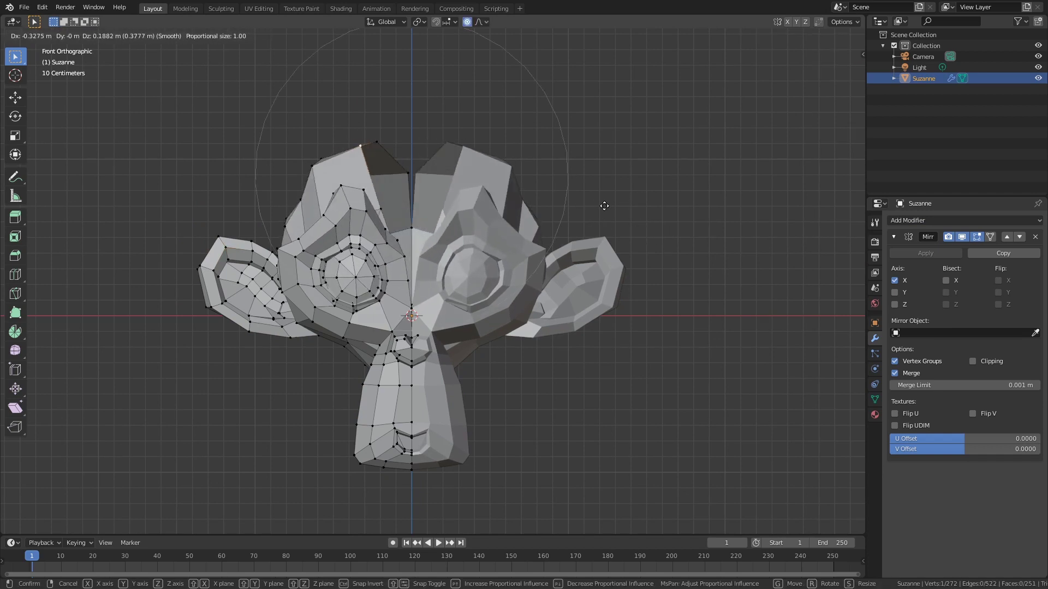
right_click(525, 182)
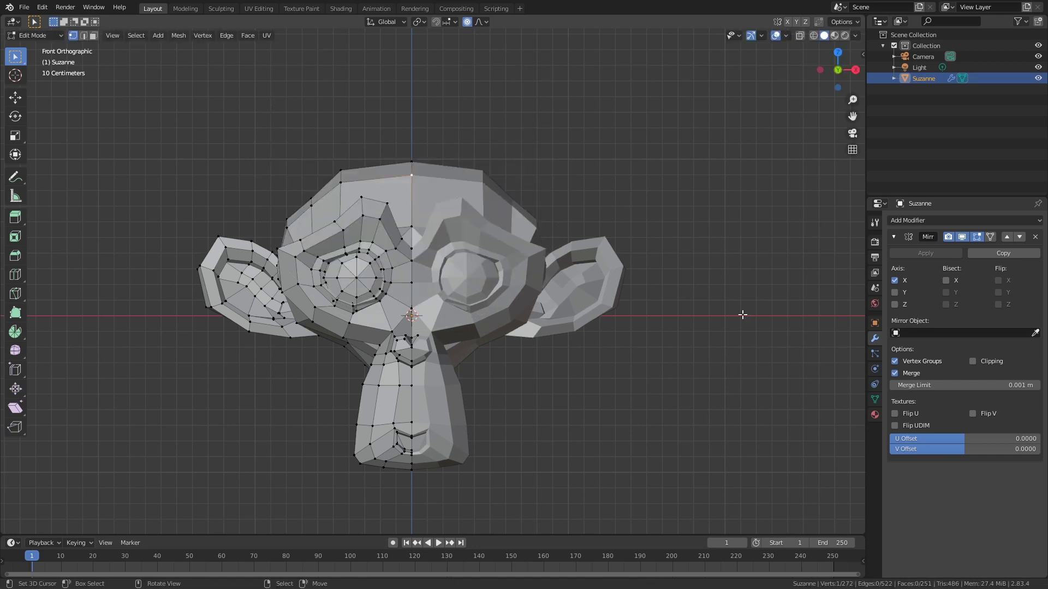
Step: Enable Clipping in the Mirror modifier and test it by moving the head's upper centre vertex, cancelling the move
click(972, 361)
key(g)
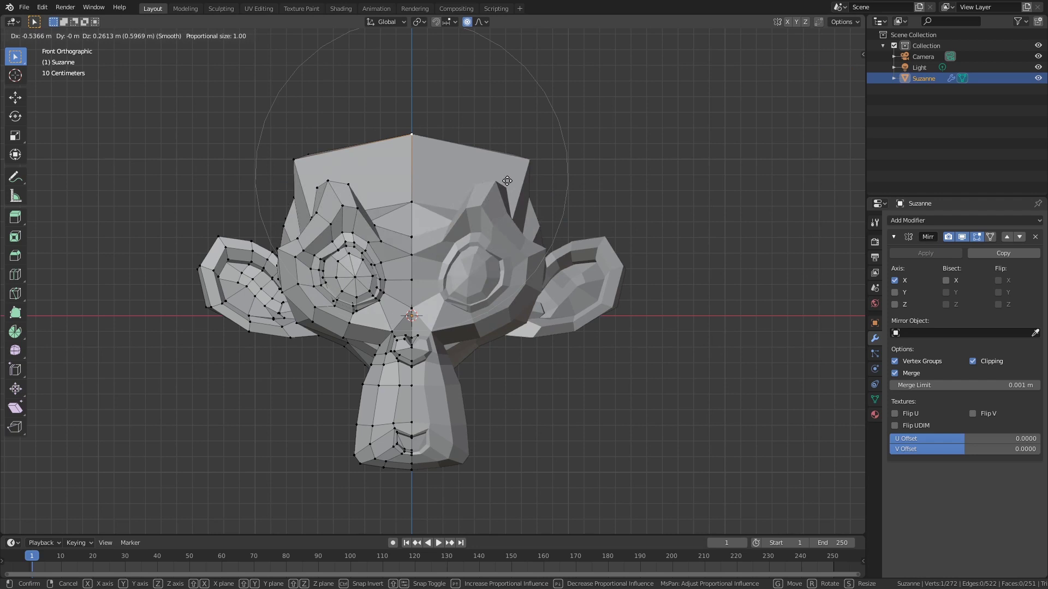
key(Escape)
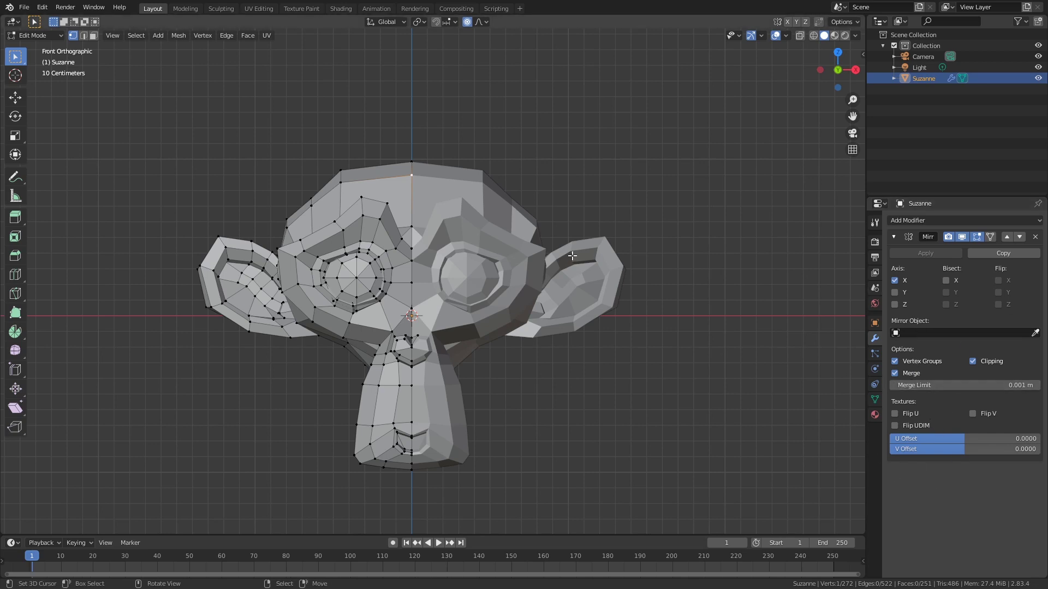
Step: Apply the Mirror modifier in Object Mode, then add and apply a Subdivision Surface modifier with 3 viewport subdivisions
key(Tab)
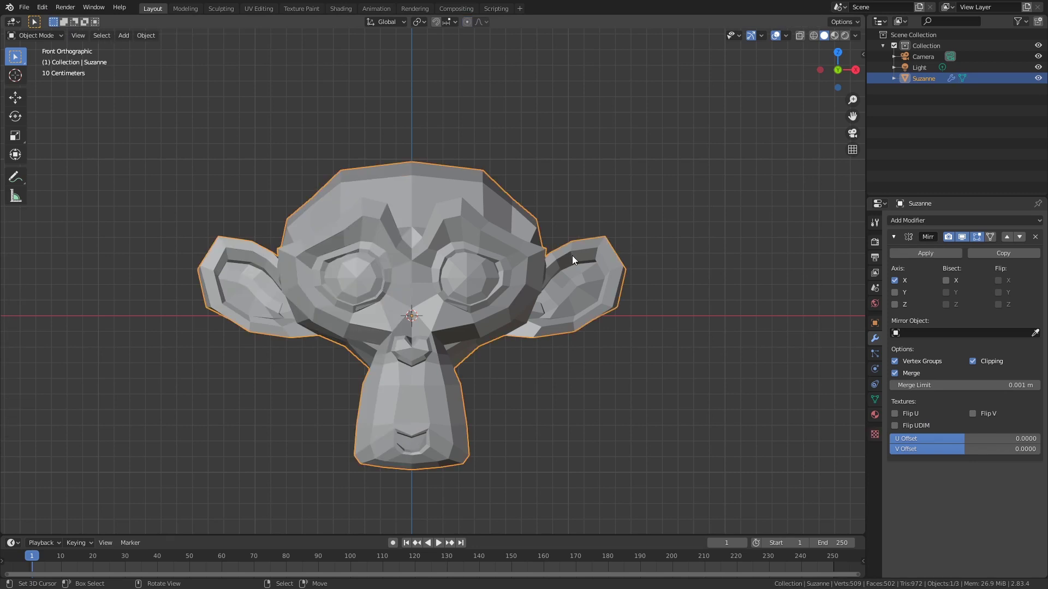
click(934, 252)
click(931, 220)
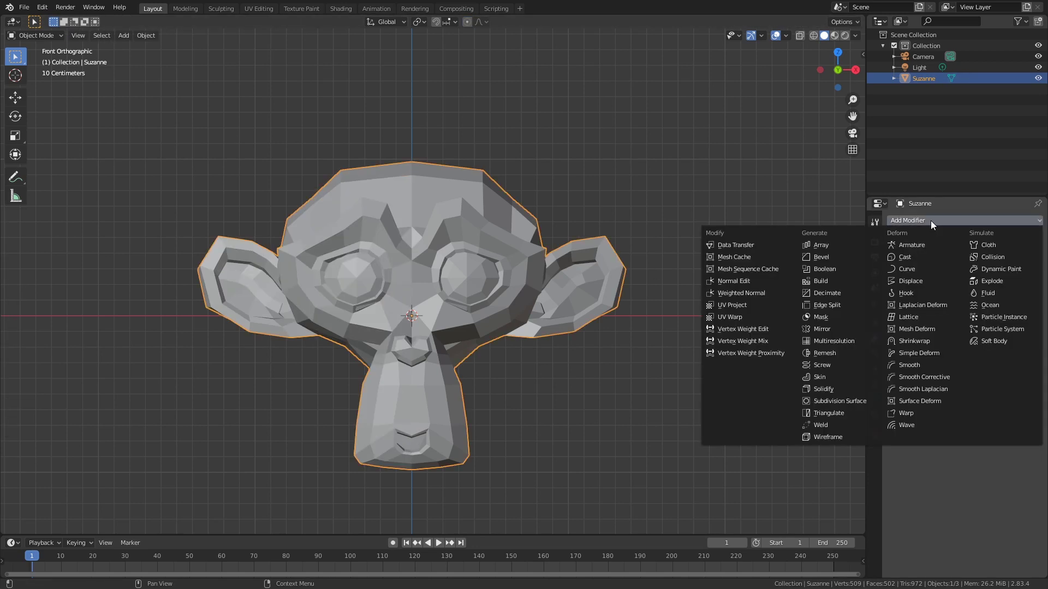
click(838, 402)
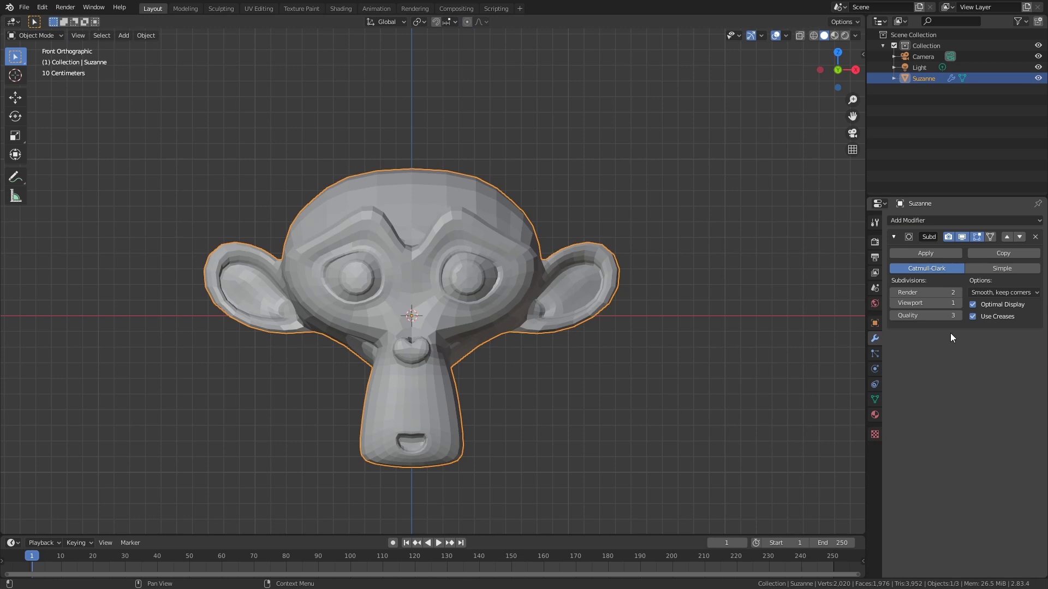
click(958, 303)
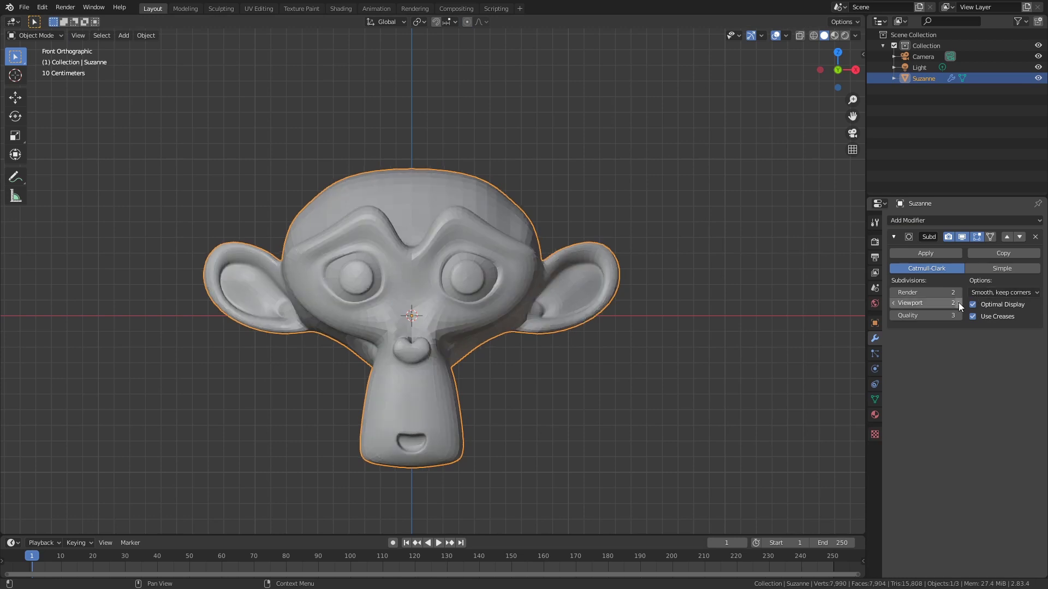
click(928, 254)
Step: Switch to the Sculpting workspace and try a Draw stroke on the brow with X symmetry on, undoing it
click(230, 9)
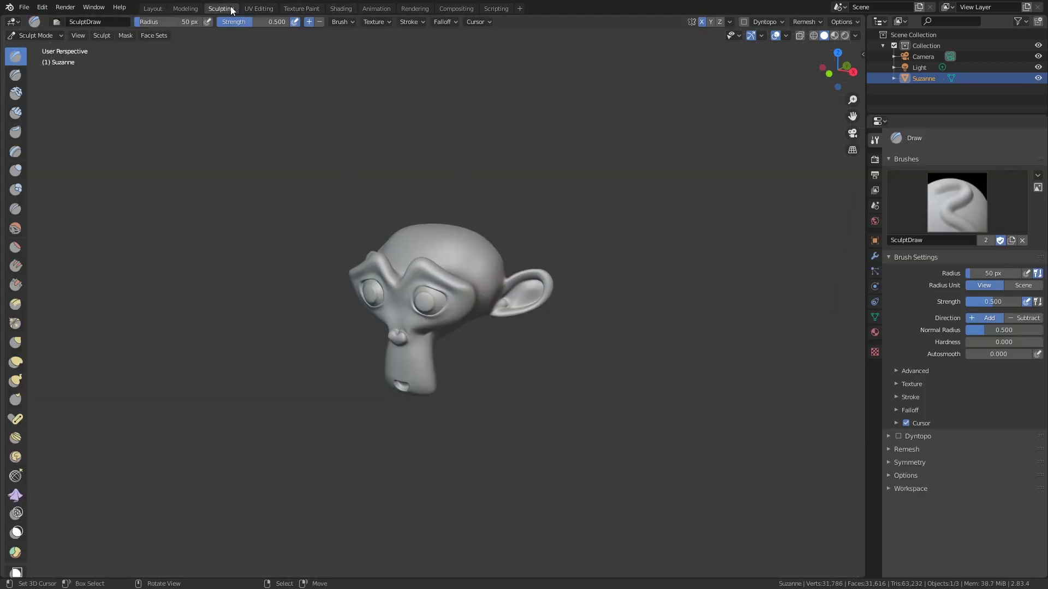
scroll(456, 241, up, 5)
middle_drag(428, 236, 485, 211)
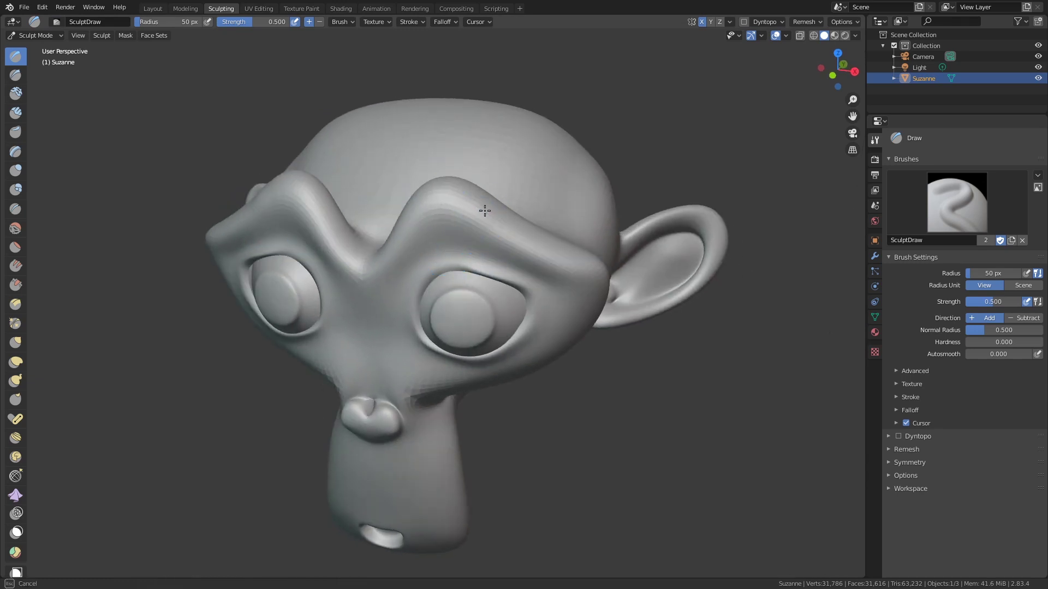
mouse_move(484, 211)
mouse_down()
mouse_move(420, 257)
mouse_move(401, 360)
mouse_move(429, 517)
mouse_move(401, 371)
mouse_move(458, 236)
mouse_move(483, 218)
mouse_up()
key(ctrl+z)
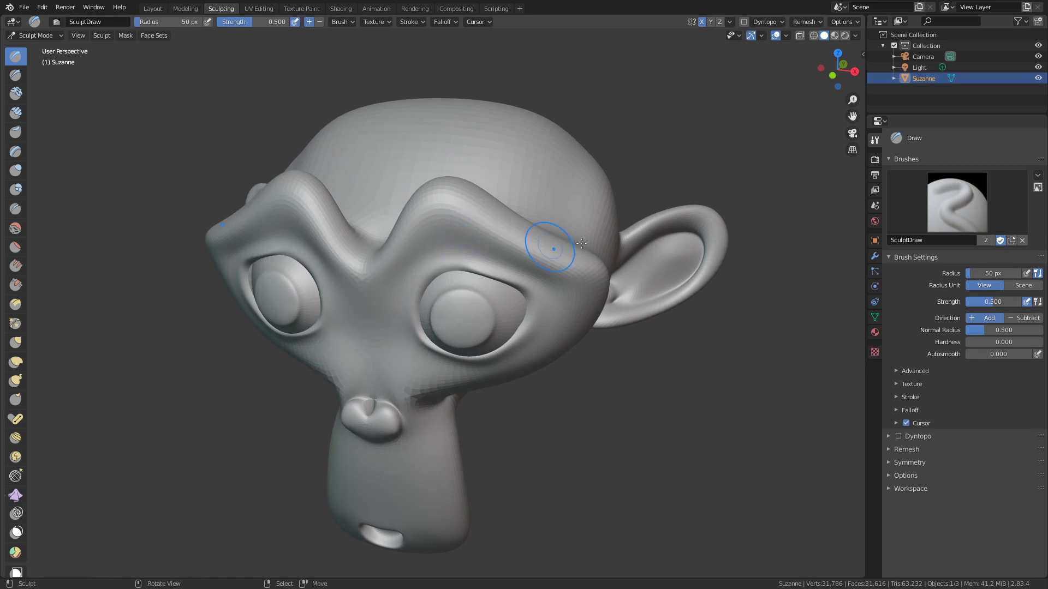
Step: Turn off X symmetry for sculpting and try a Draw stroke across the brow above the eye, undoing it
click(702, 26)
click(711, 25)
click(710, 22)
mouse_move(461, 232)
mouse_down()
mouse_move(536, 271)
mouse_move(449, 232)
mouse_move(517, 267)
mouse_up()
key(ctrl+z)
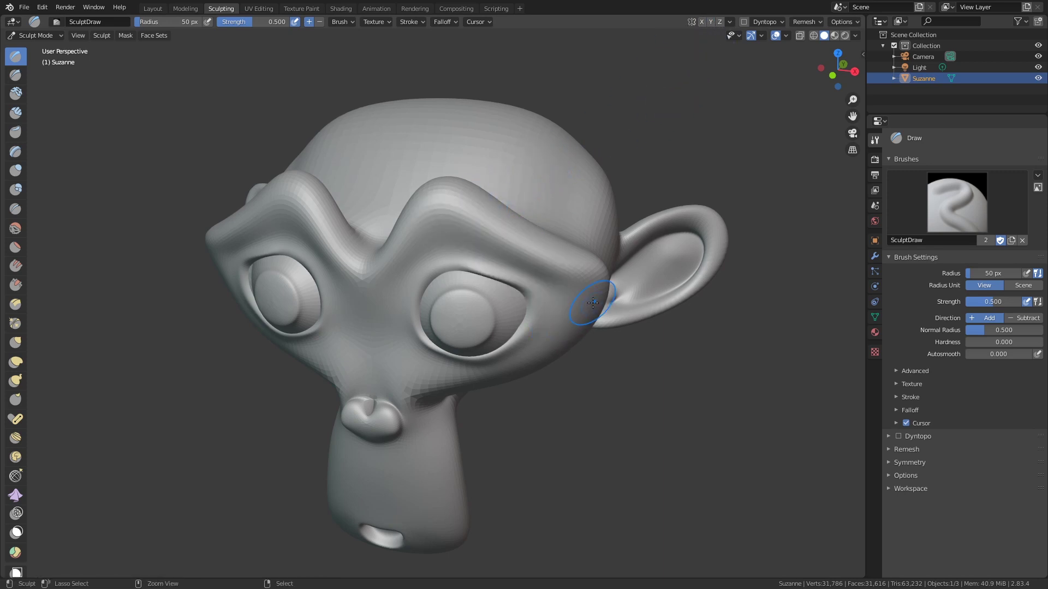